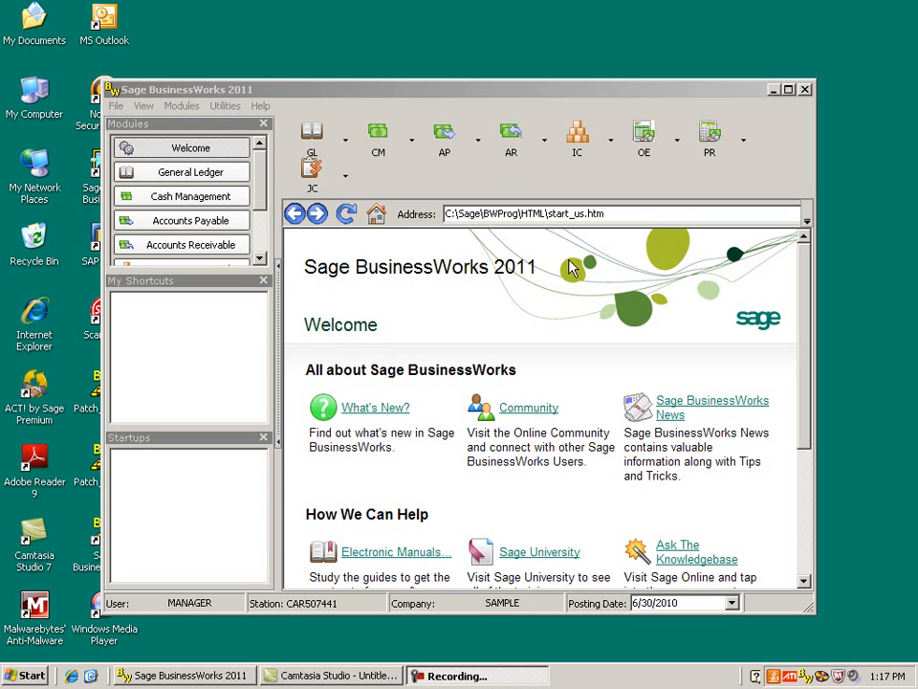
# - Open Customer Inquiry from Accounts Receivable and step forward to the next customer record
pyautogui.click(512, 144)
pyautogui.moveTo(526, 207)
pyautogui.click(699, 345)
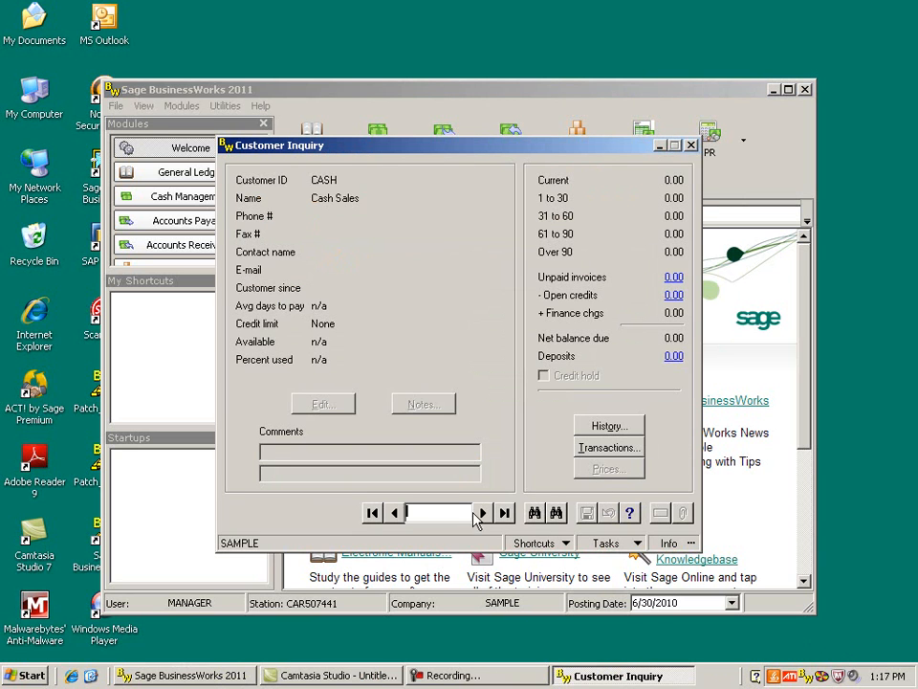
pyautogui.click(483, 513)
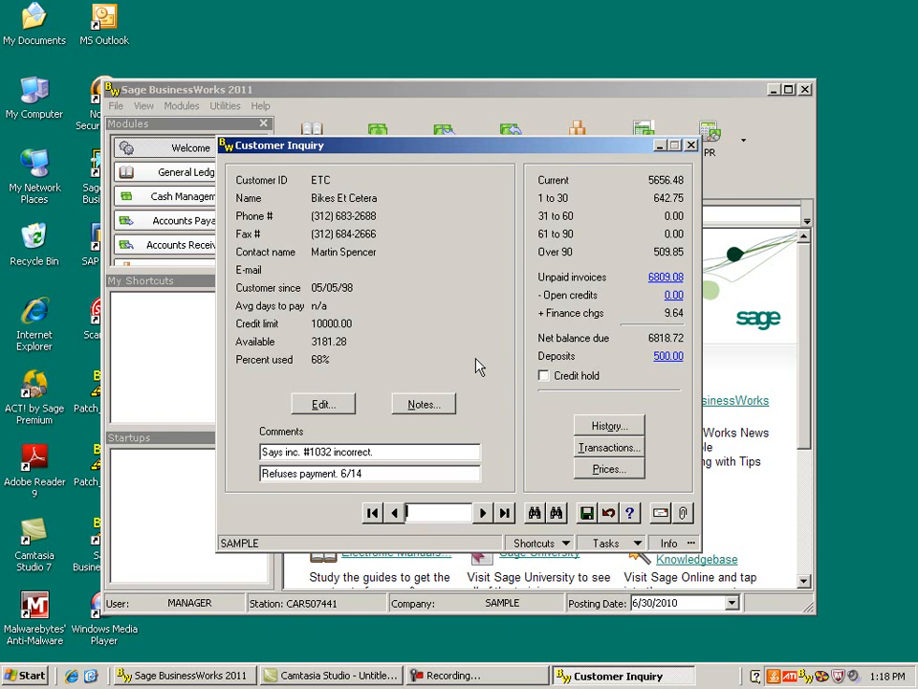
# - Browse the customer ID lookup list without choosing a customer, then close Customer Inquiry
pyautogui.click(534, 512)
pyautogui.click(302, 281)
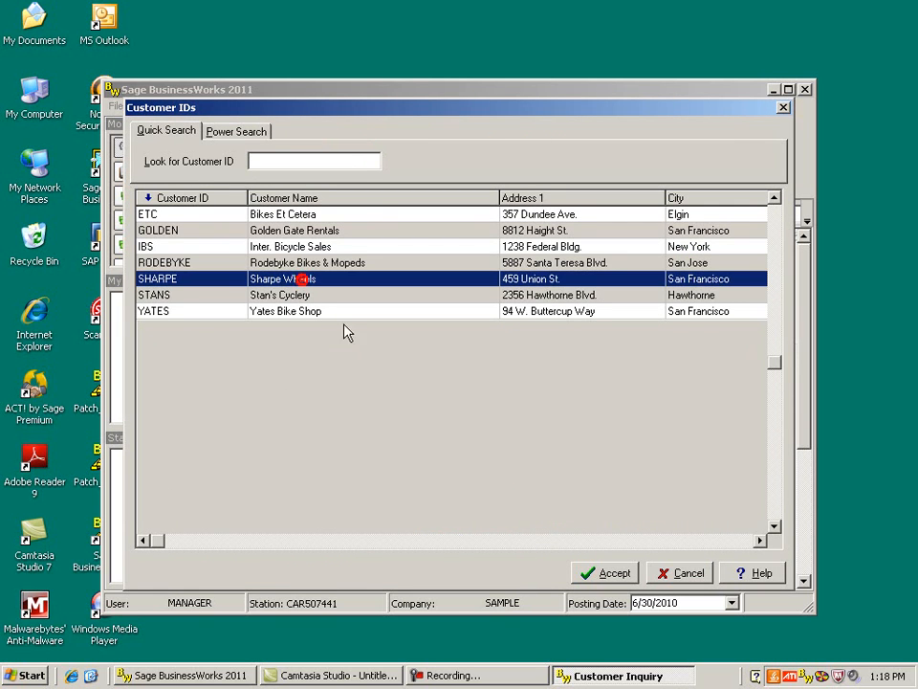
pyautogui.click(660, 572)
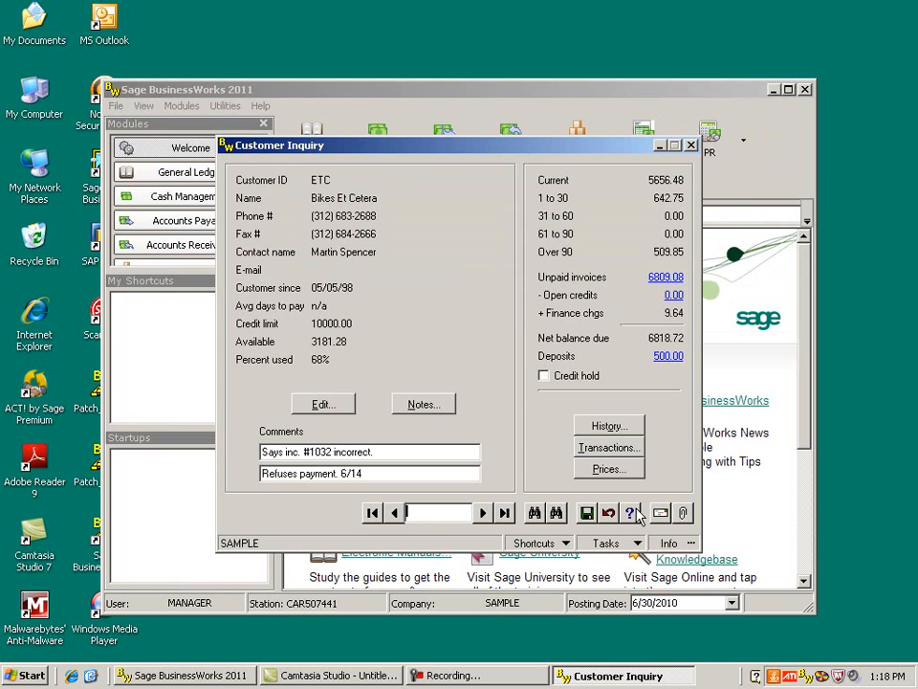
pyautogui.click(691, 146)
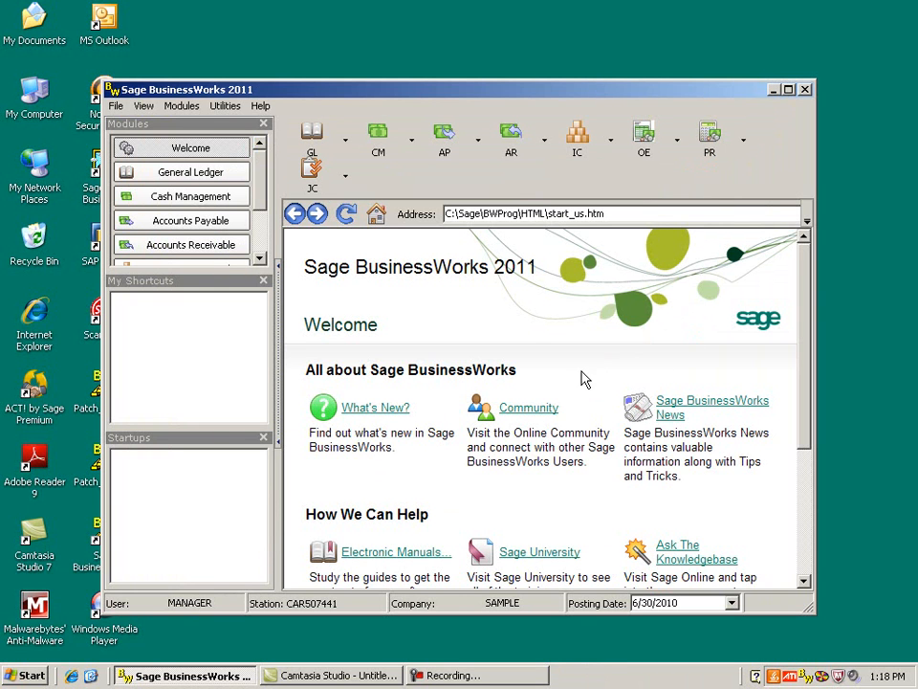
# - Open Debit Memos from Accounts Receivable transactions, acknowledge the load-forms notice, and select customer ETC
pyautogui.click(516, 153)
pyautogui.moveTo(524, 181)
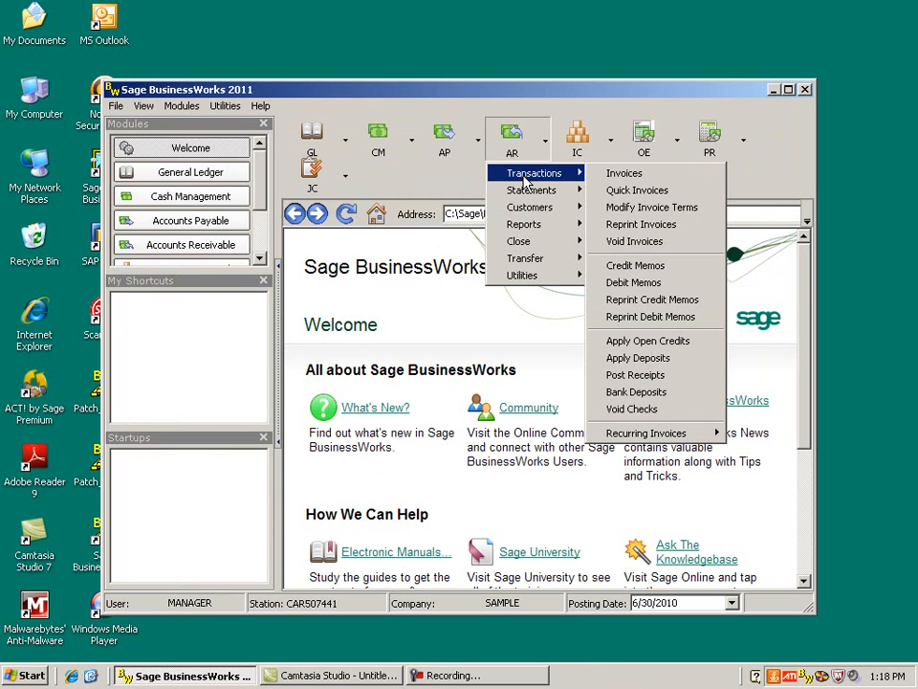
pyautogui.click(669, 287)
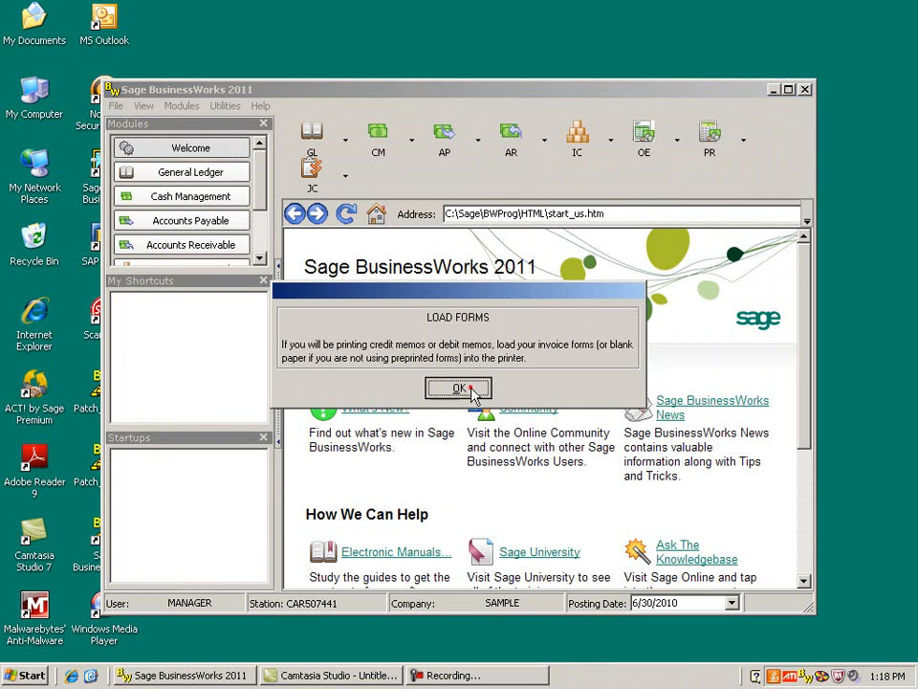
pyautogui.click(475, 391)
pyautogui.click(411, 175)
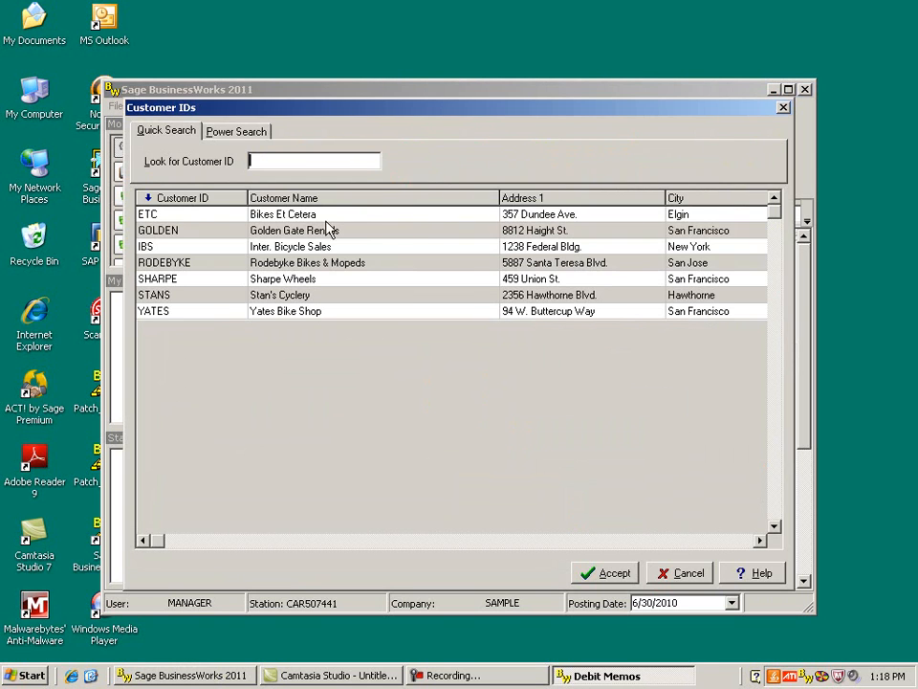
pyautogui.click(303, 212)
pyautogui.click(615, 573)
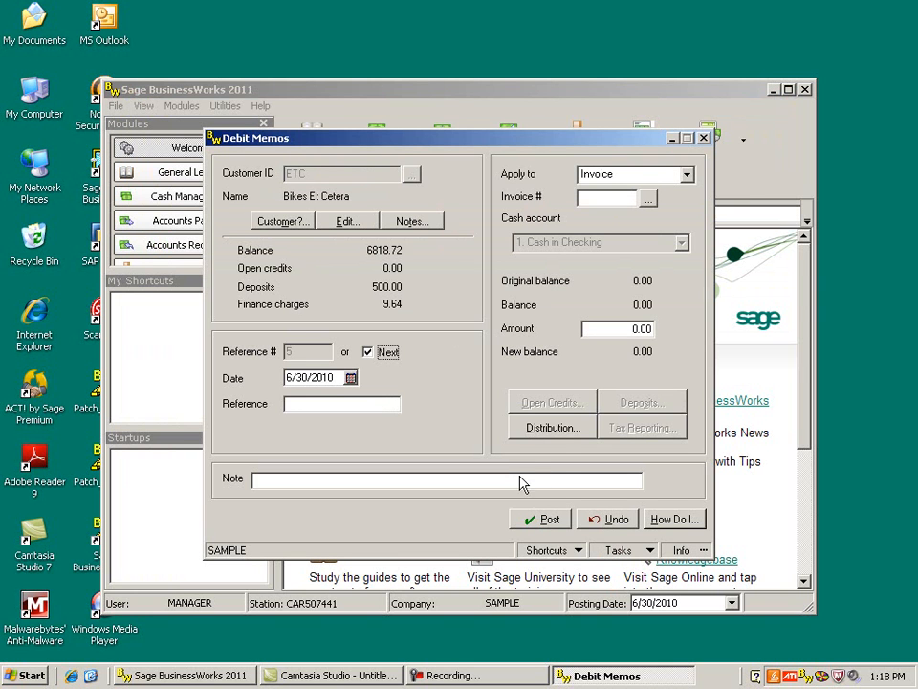
# - Apply the debit memo to Deposits with an amount of 500.00 and accept its adjustment distribution
pyautogui.click(687, 175)
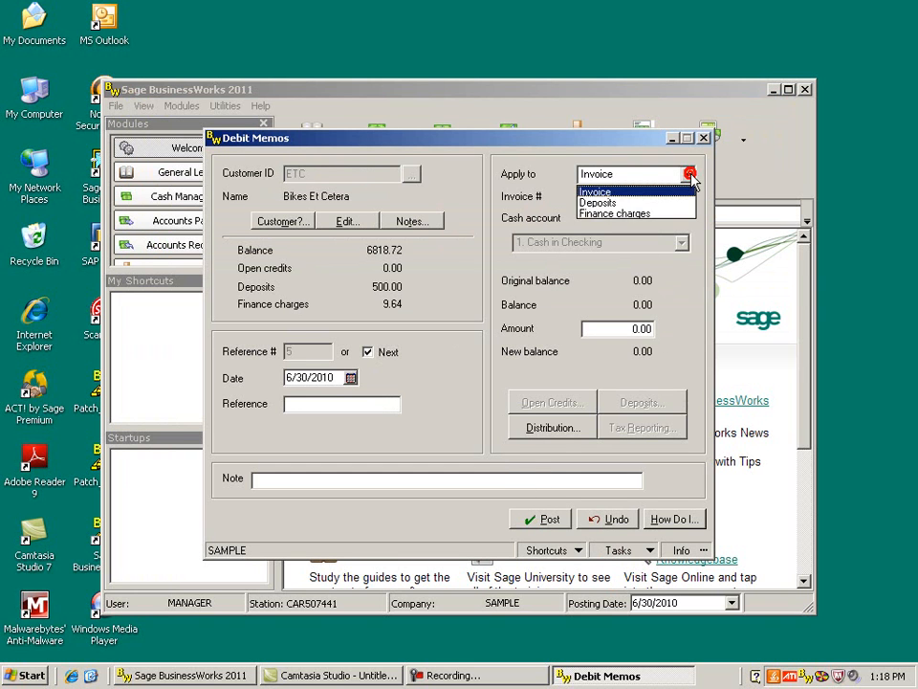
pyautogui.click(652, 203)
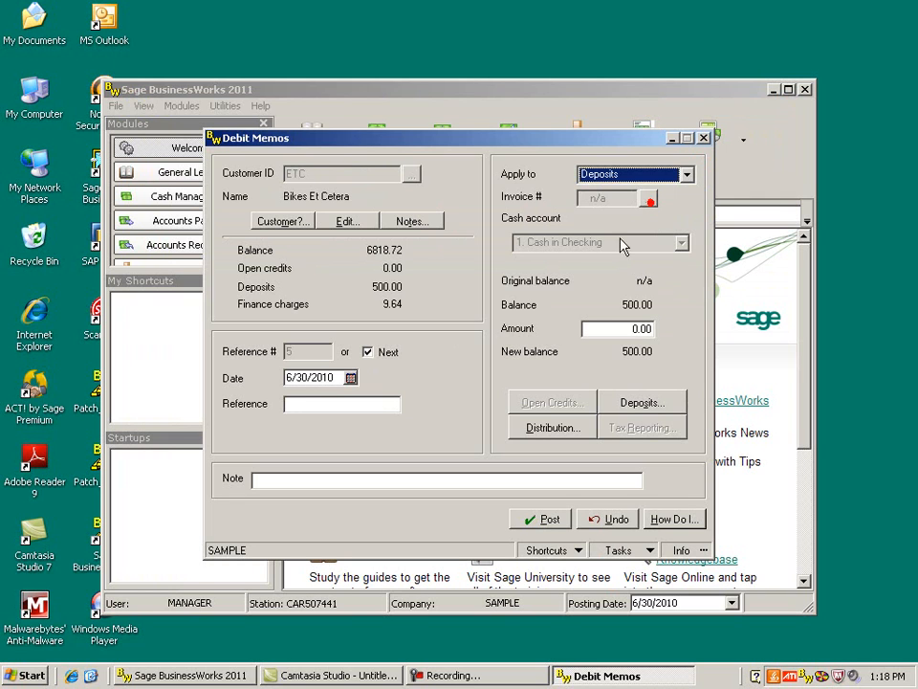
pyautogui.click(627, 328)
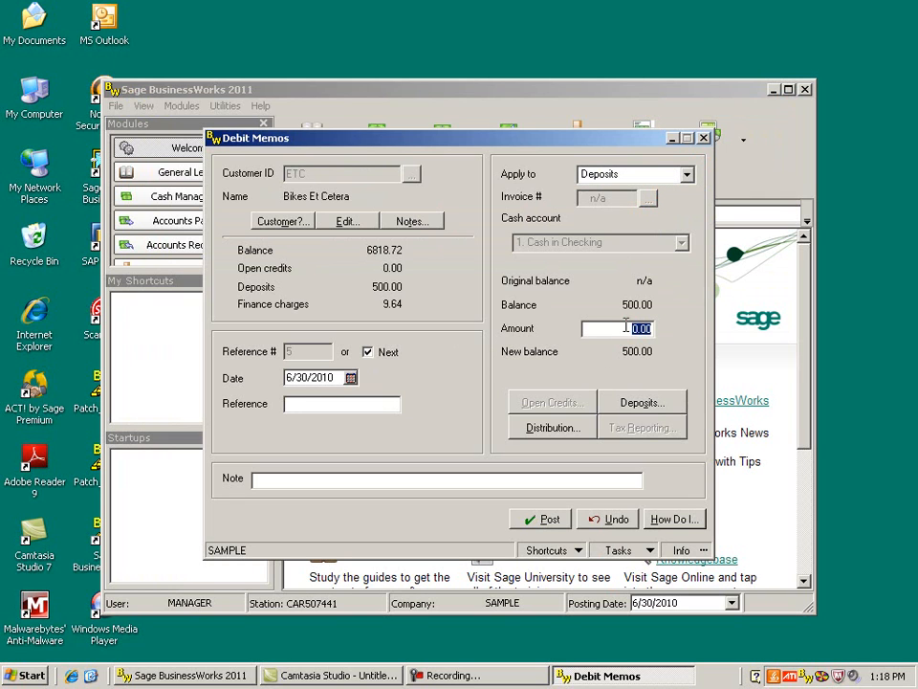
pyautogui.write('500.00')
pyautogui.click(553, 428)
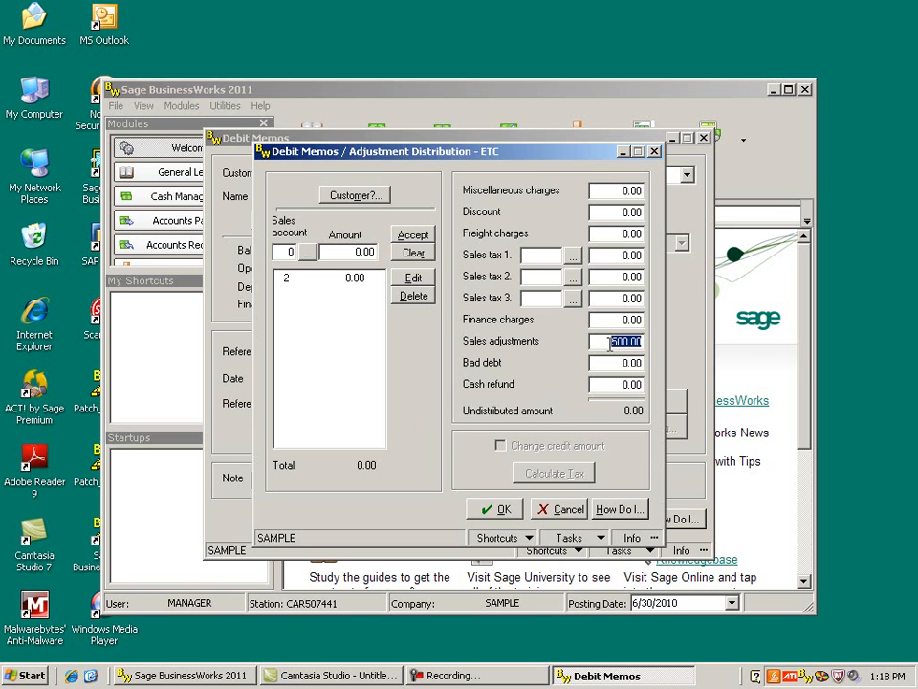
pyautogui.click(502, 508)
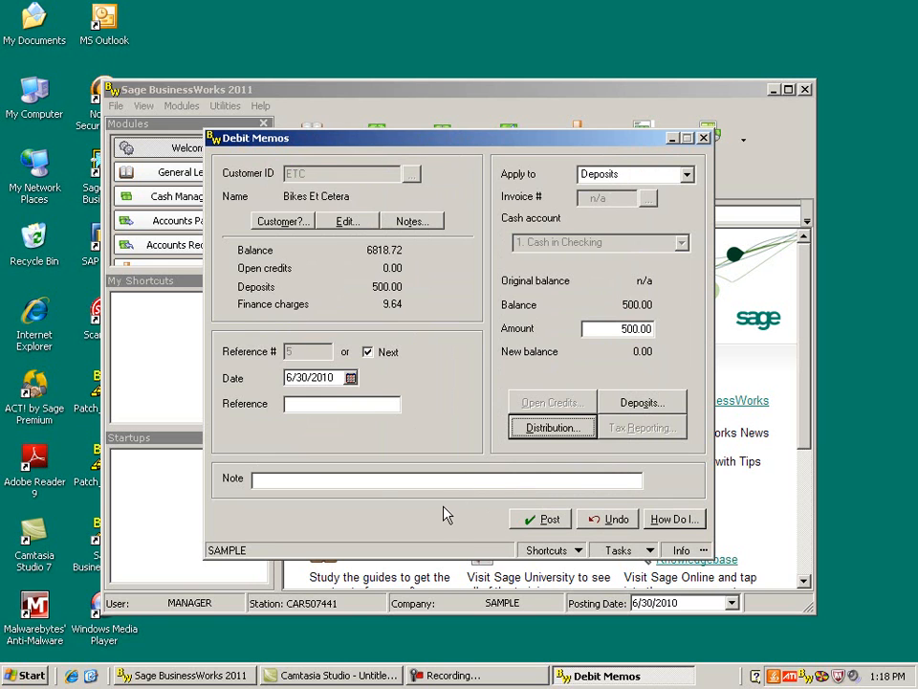
# - Post the debit memo without viewing deposit detail or printing, then close the Debit Memos window
pyautogui.click(543, 526)
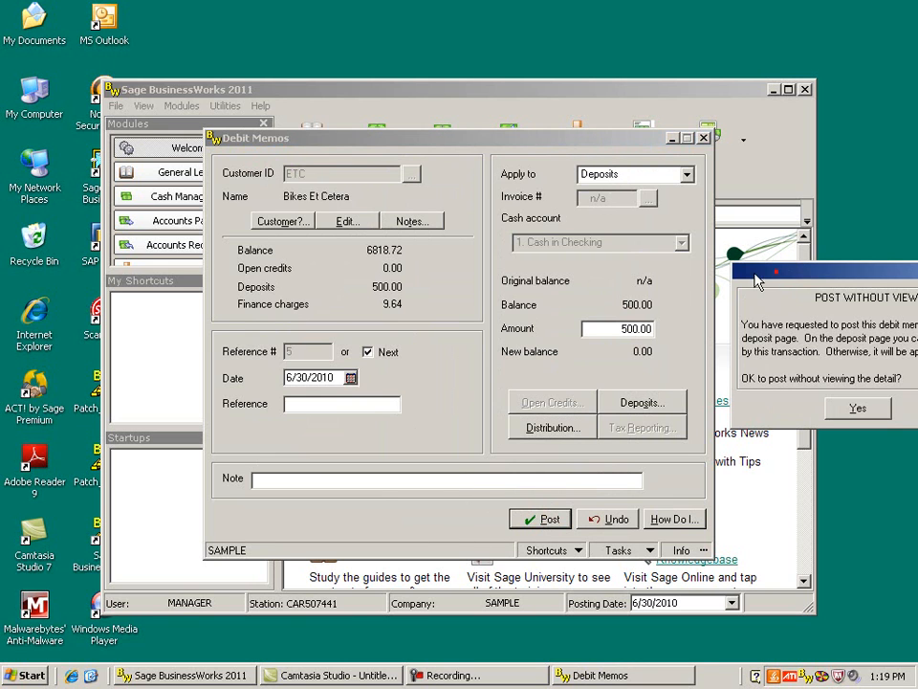
pyautogui.moveTo(782, 280); pyautogui.dragTo(499, 276)
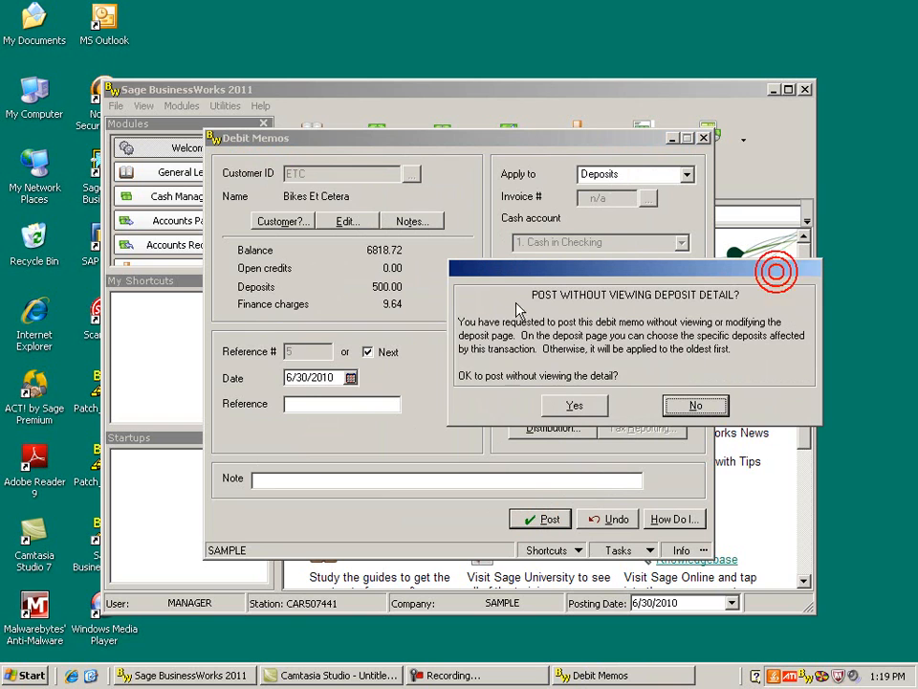
pyautogui.click(572, 407)
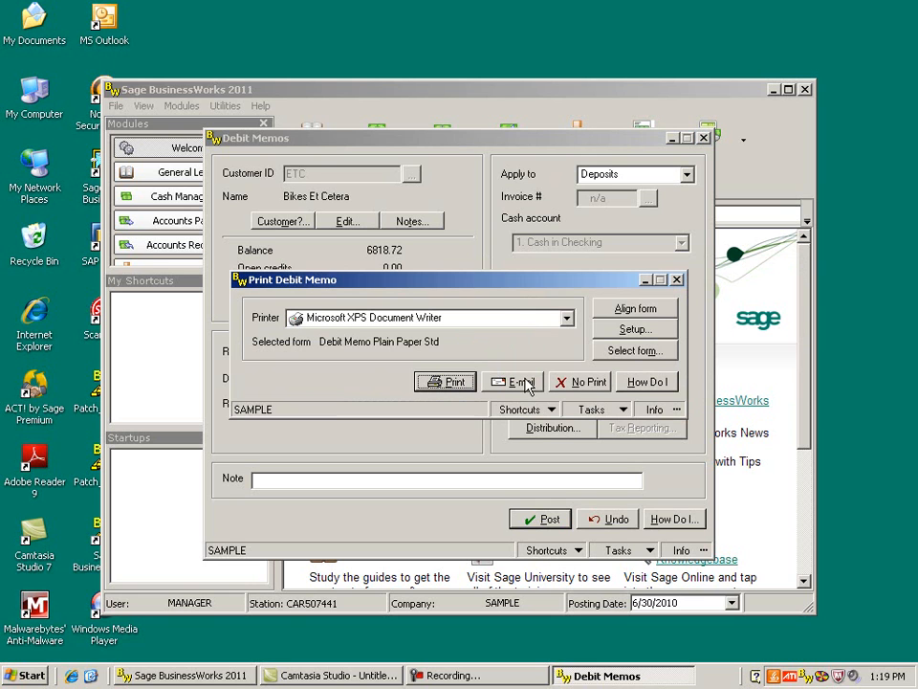
pyautogui.click(579, 383)
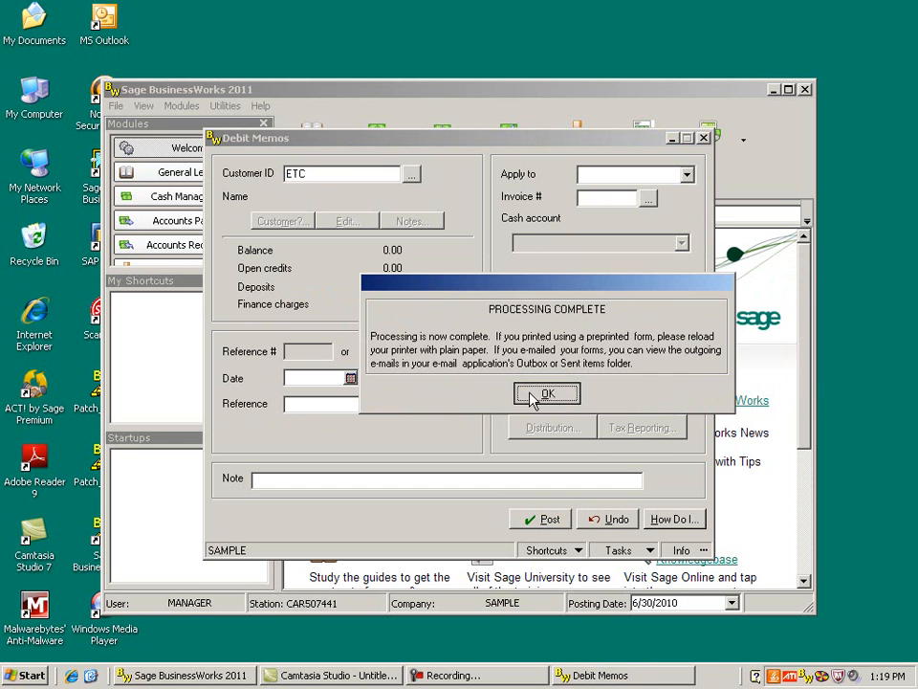
pyautogui.click(528, 392)
pyautogui.press('Escape')
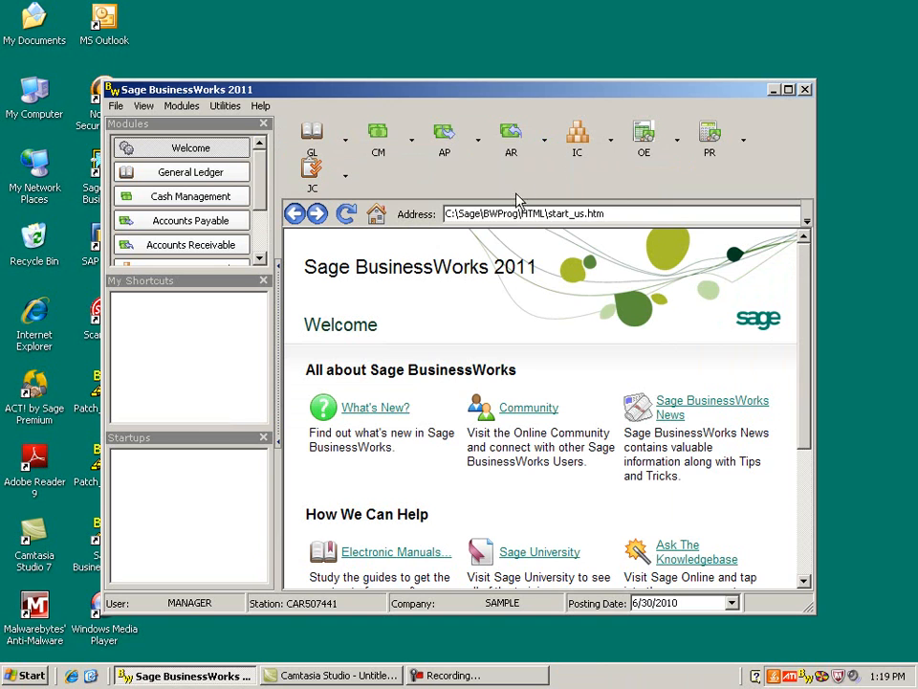
# - Open Credit Memos from Accounts Receivable transactions, acknowledge the load-forms notice, and select customer SHARPE
pyautogui.click(515, 140)
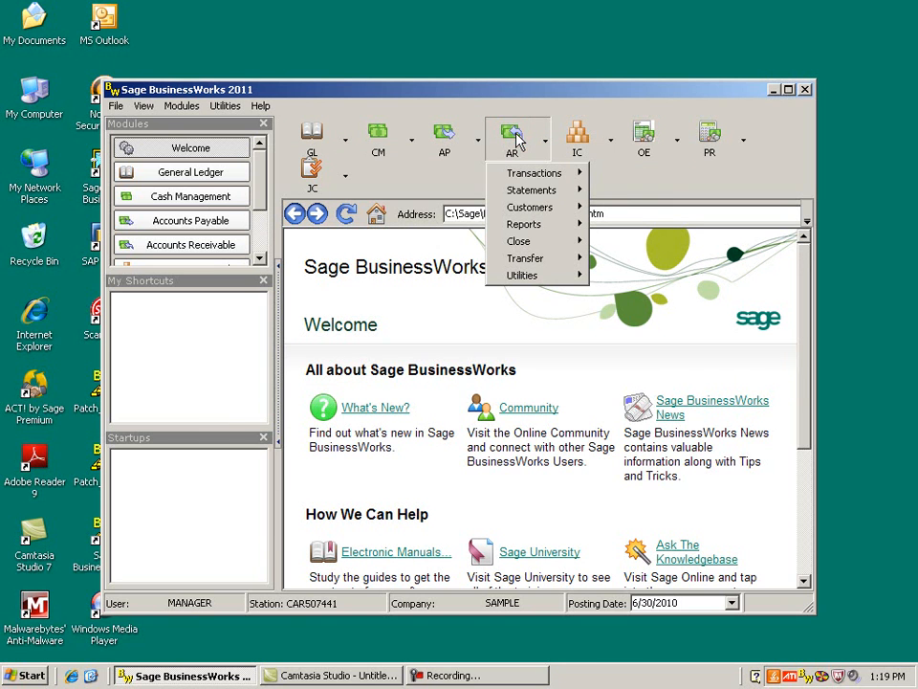
pyautogui.moveTo(520, 175)
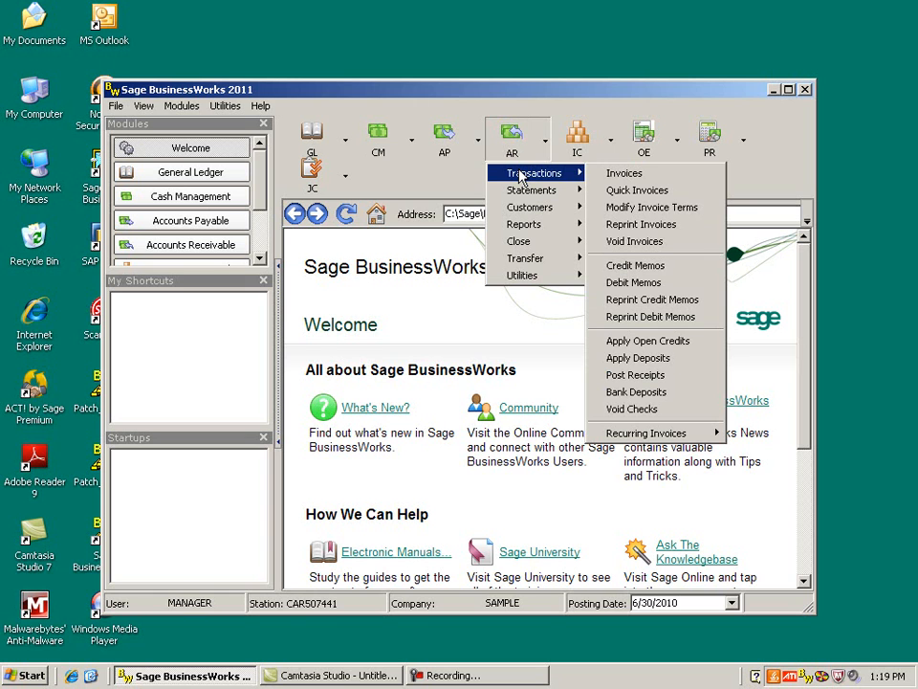
pyautogui.click(697, 266)
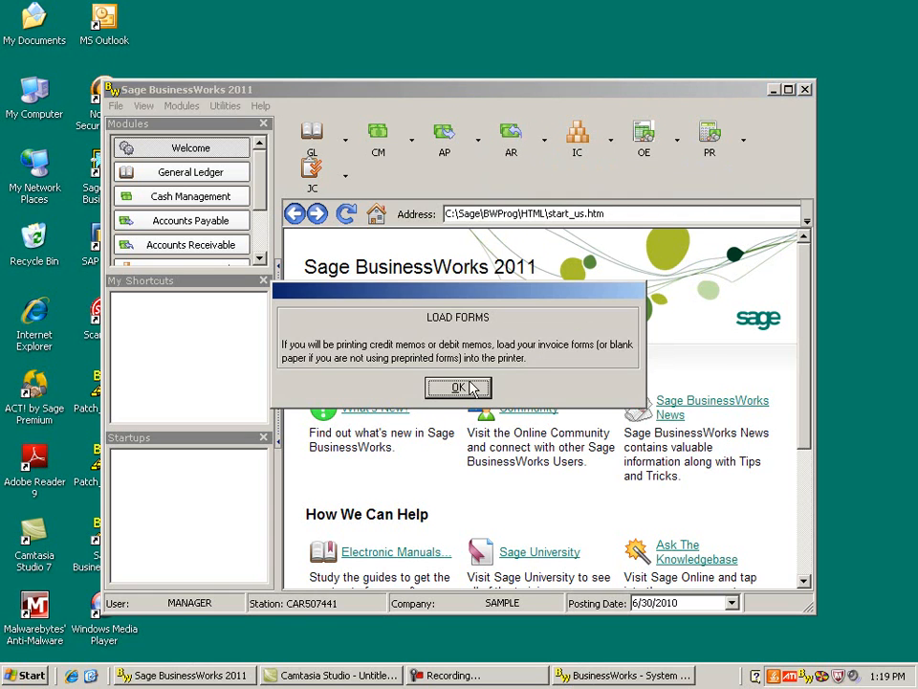
pyautogui.click(471, 384)
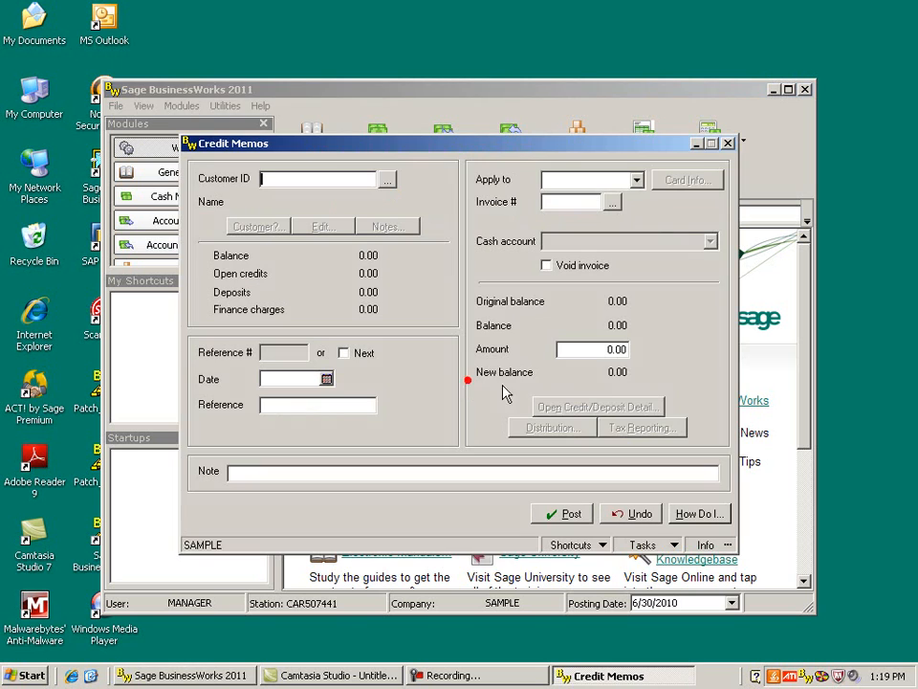
pyautogui.click(387, 180)
pyautogui.click(325, 280)
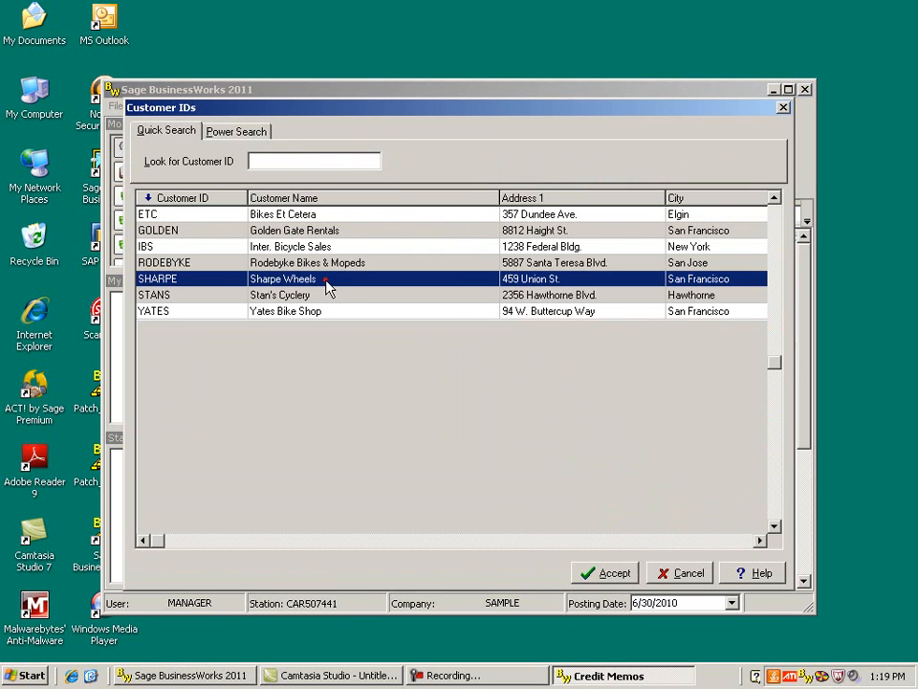
pyautogui.click(617, 575)
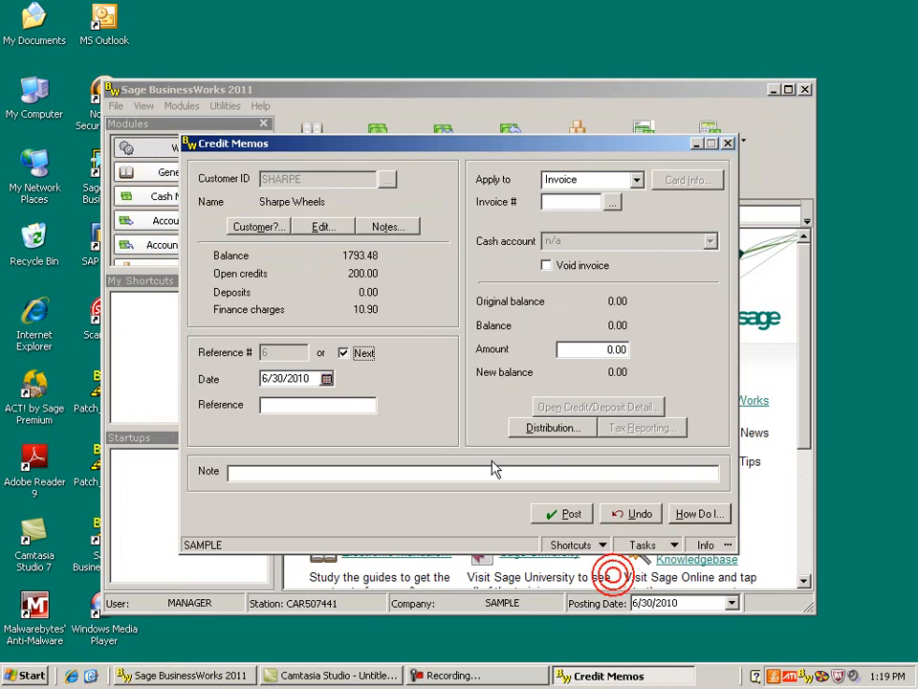
# - Apply the credit memo to Deposits with an amount of 500.00 and accept its adjustment distribution
pyautogui.click(637, 180)
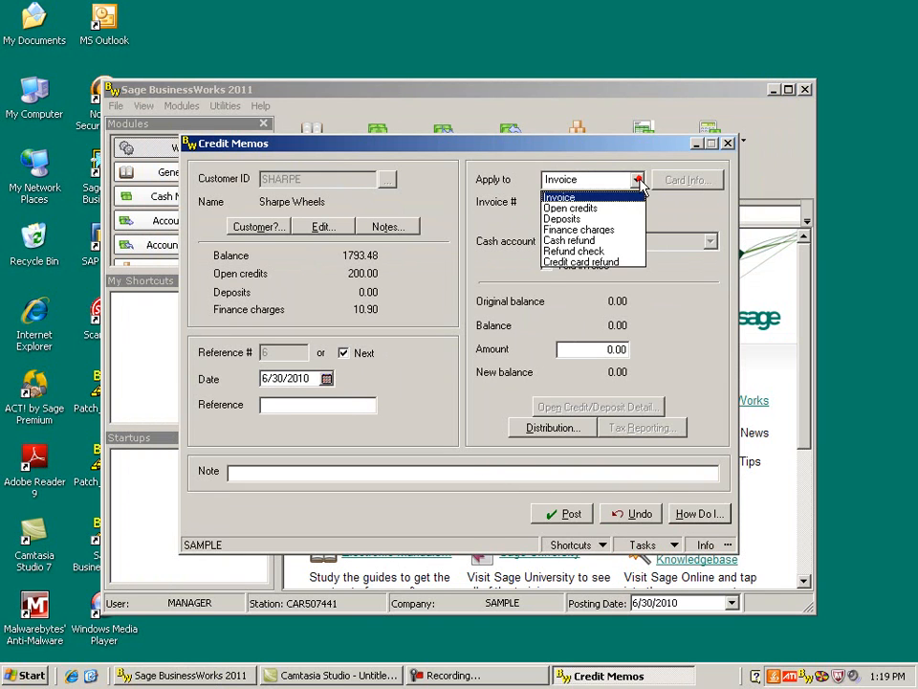
pyautogui.click(612, 219)
pyautogui.click(607, 350)
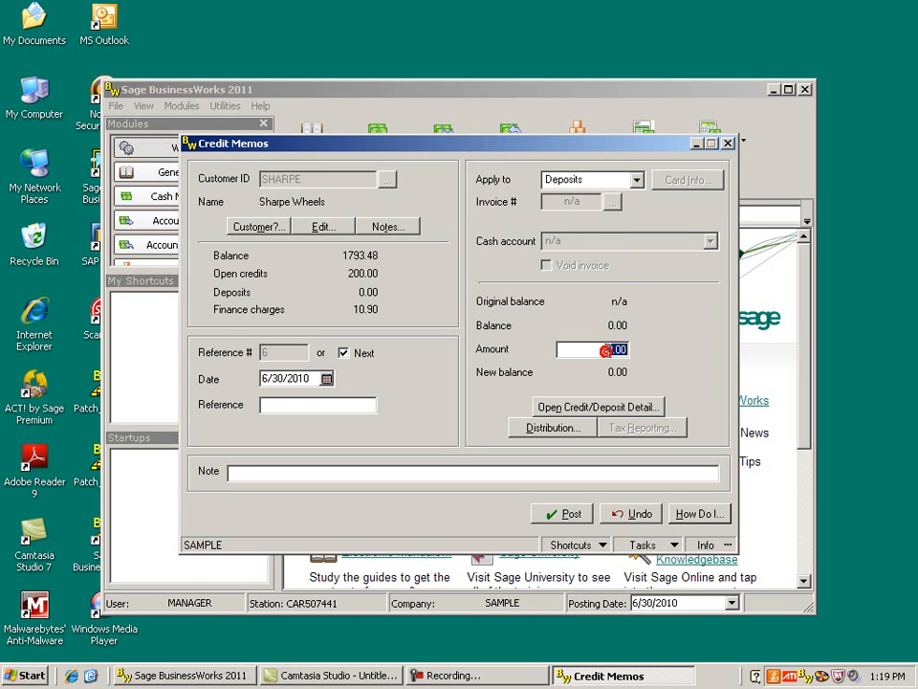
pyautogui.write('500.00')
pyautogui.click(543, 429)
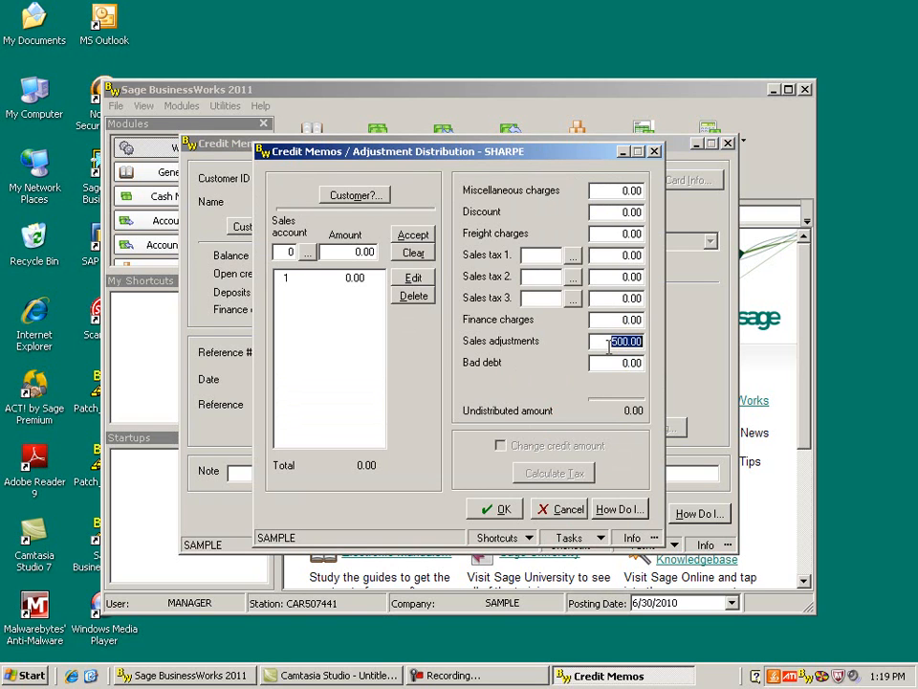
pyautogui.click(497, 511)
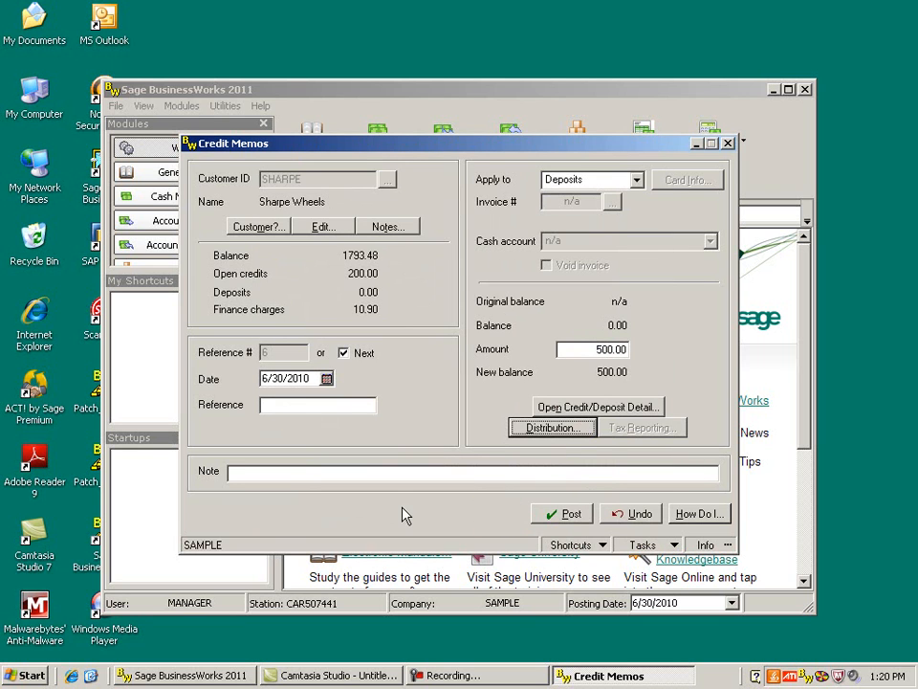
# - Post the credit memo without printing and acknowledge the processing-complete notice
pyautogui.click(561, 518)
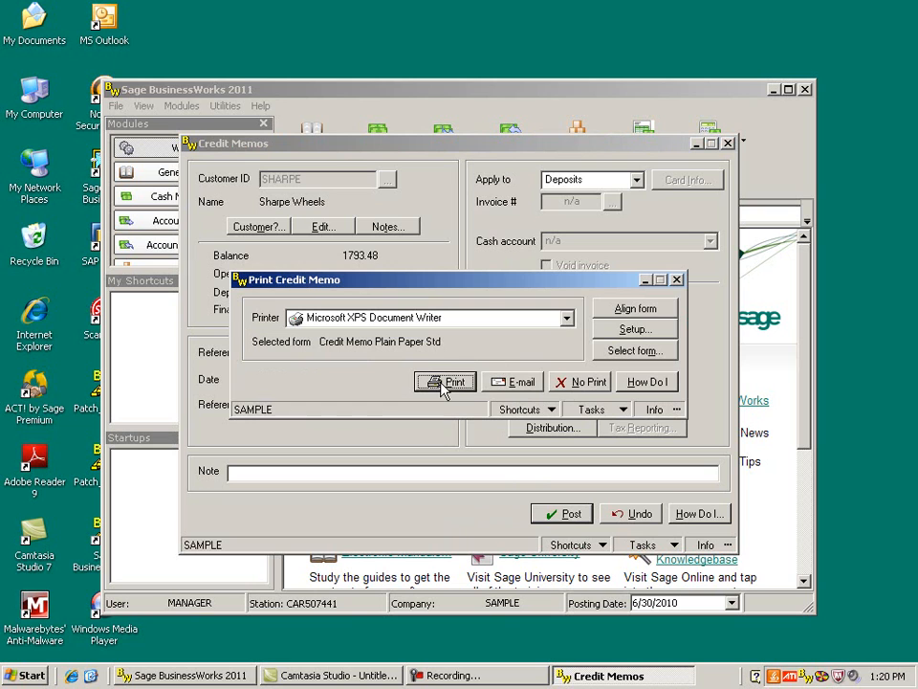
pyautogui.click(587, 383)
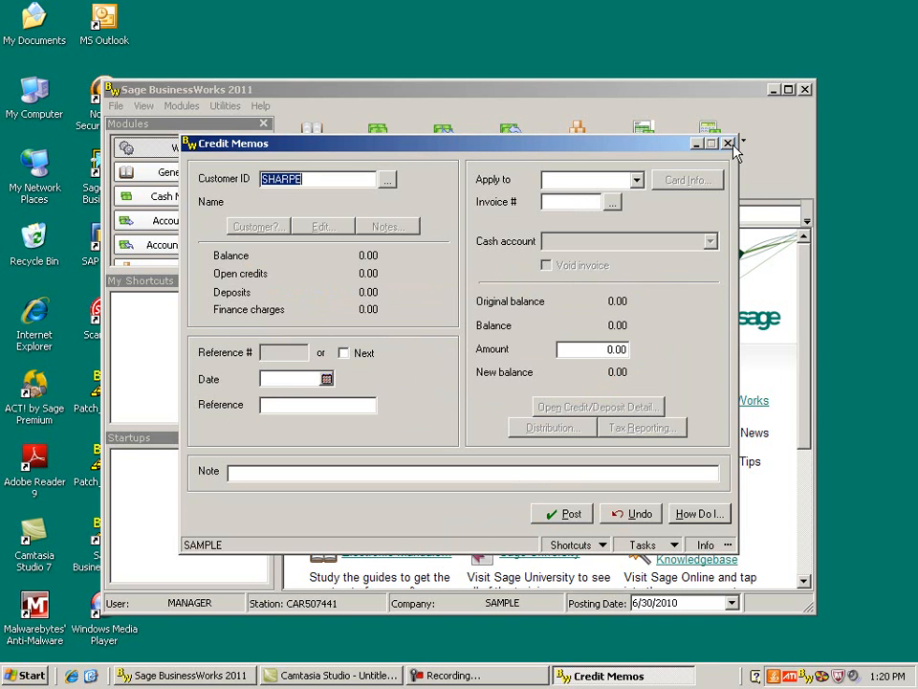
pyautogui.moveTo(744, 285); pyautogui.dragTo(398, 285)
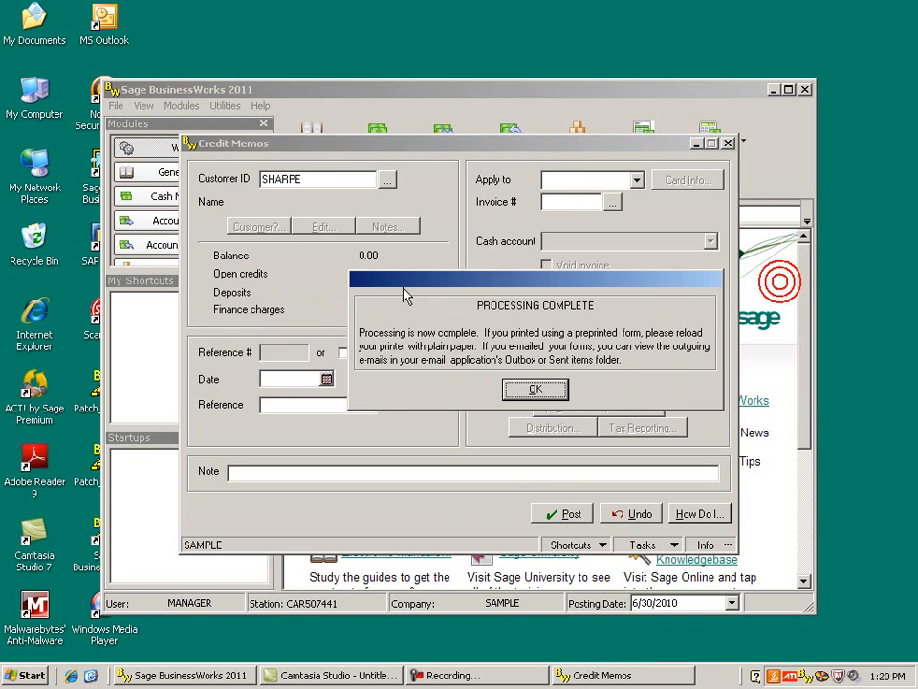
pyautogui.click(531, 389)
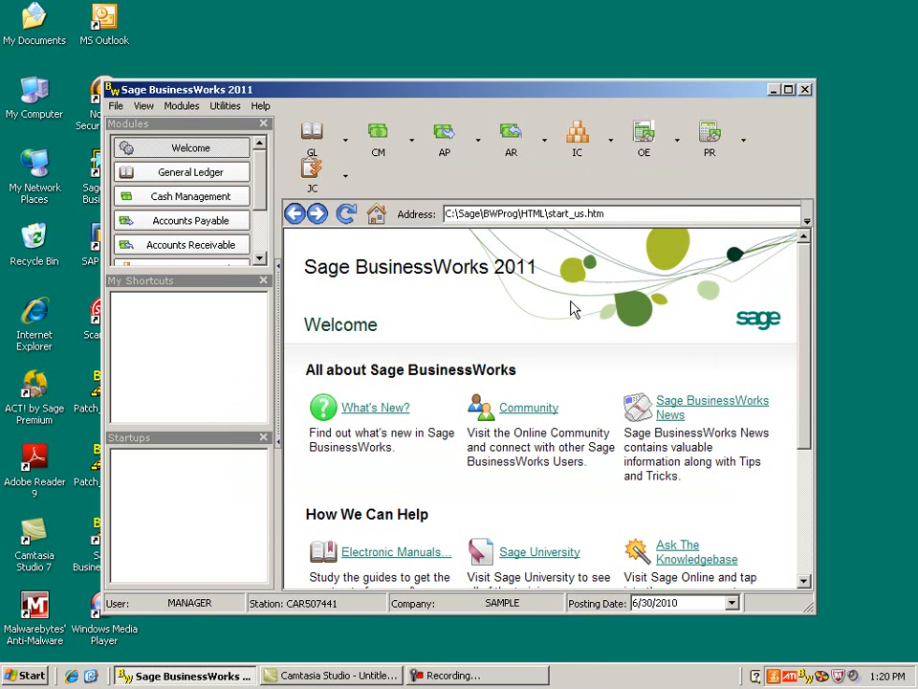
# - Open Customer Inquiry and look up customer SHARPE's balances, open credits and deposits, then close the inquiry
pyautogui.click(513, 153)
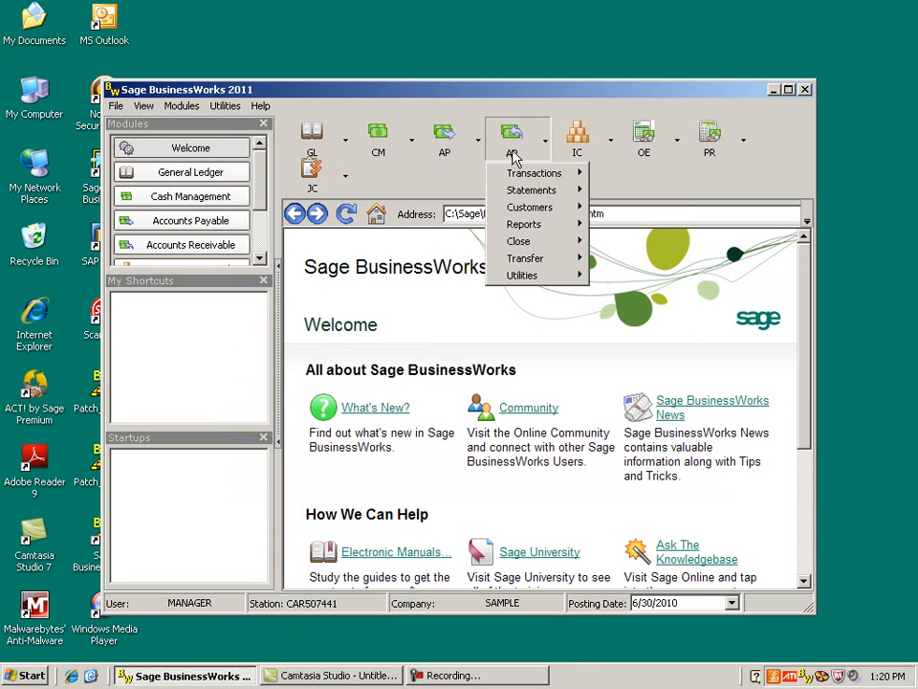
pyautogui.moveTo(532, 207)
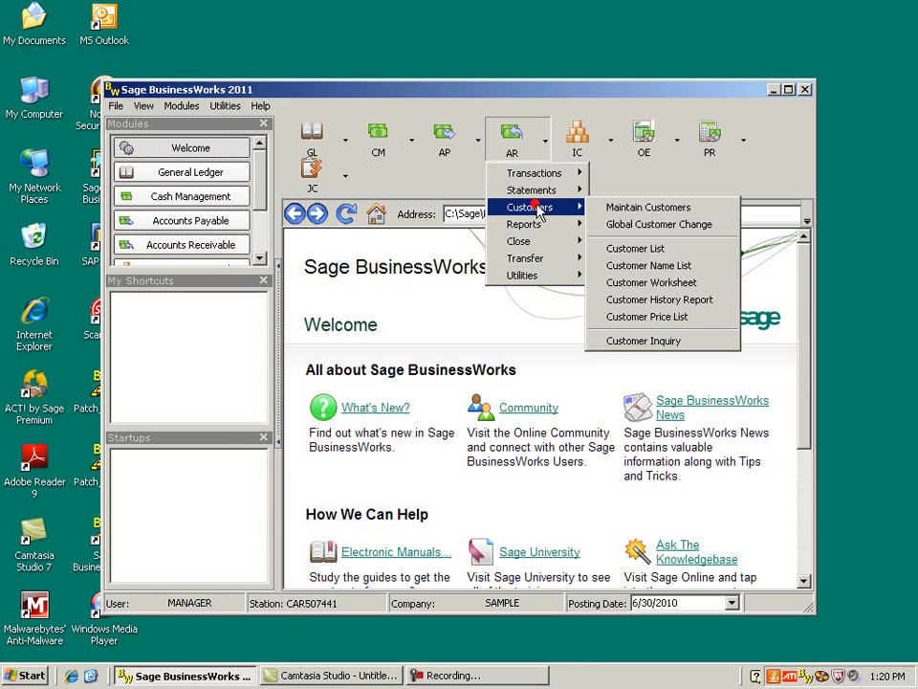
pyautogui.click(666, 340)
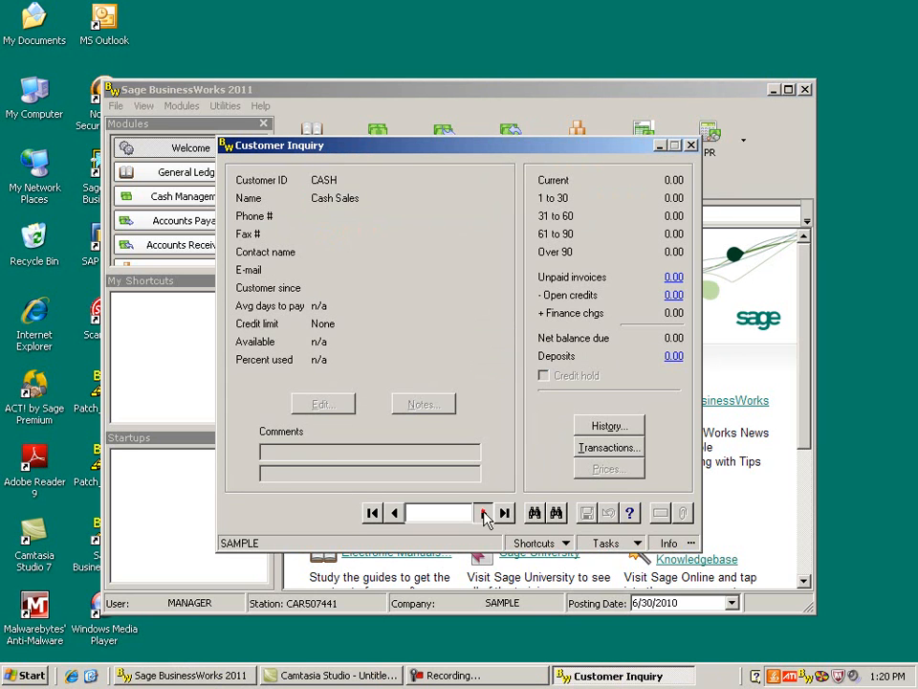
pyautogui.click(483, 513)
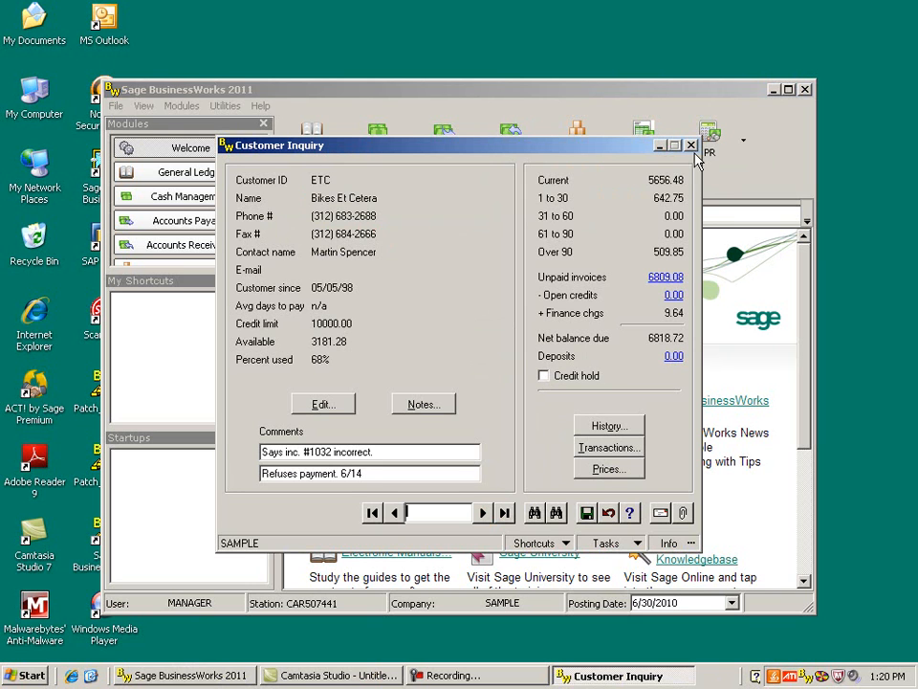
pyautogui.click(535, 512)
pyautogui.click(337, 279)
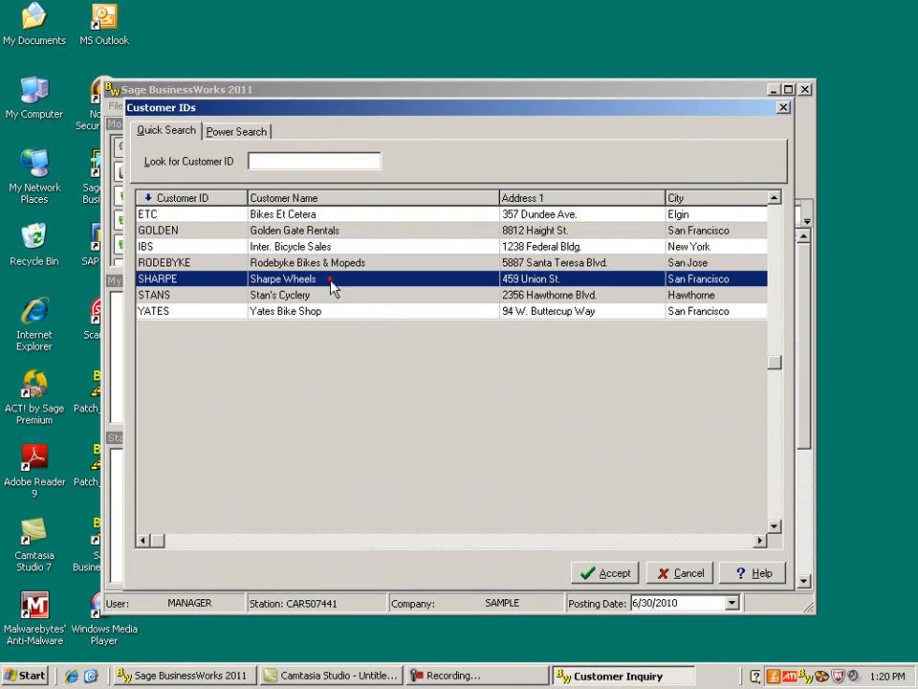
pyautogui.click(617, 573)
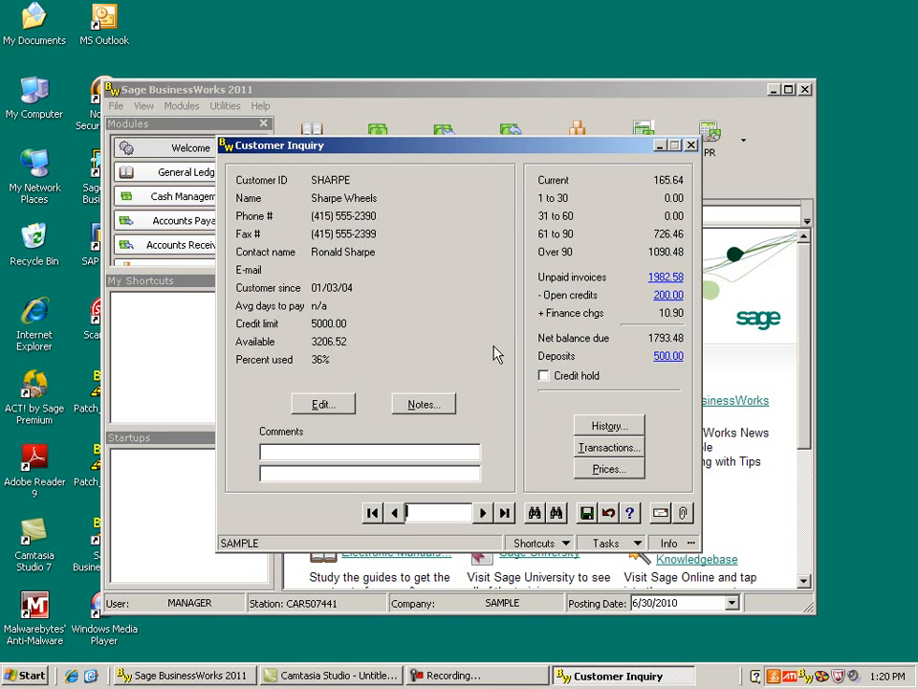
pyautogui.click(691, 146)
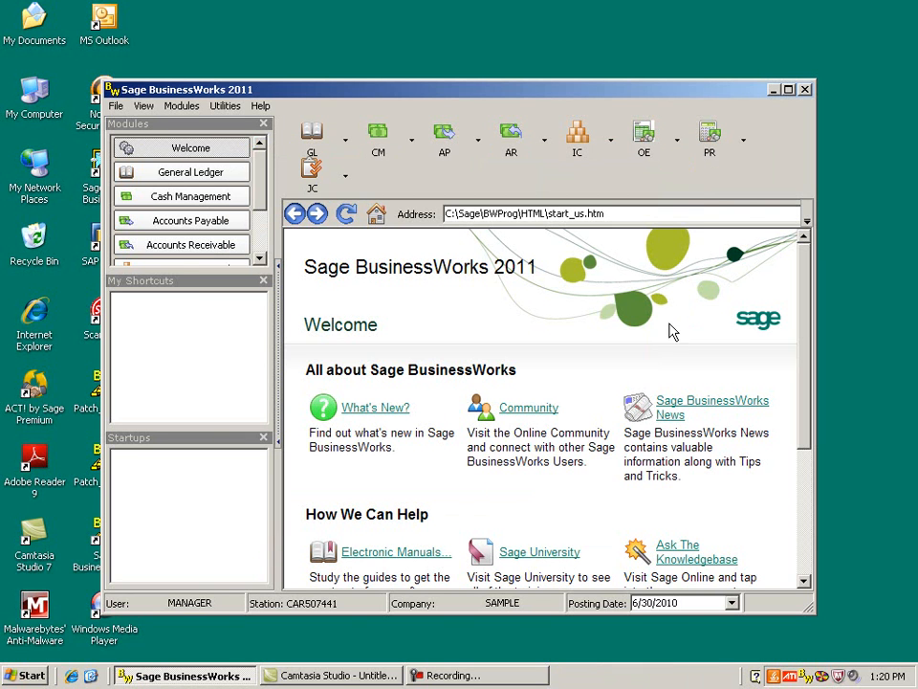
# - Preview a detailed General Ledger journal report limited to today's entries only
pyautogui.click(313, 142)
pyautogui.moveTo(334, 222)
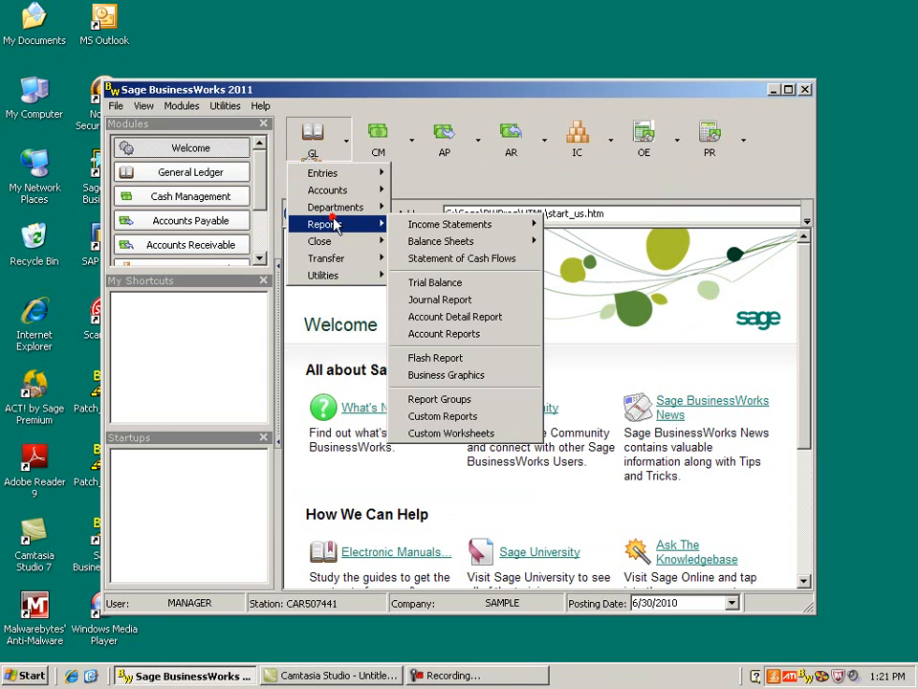
pyautogui.click(472, 302)
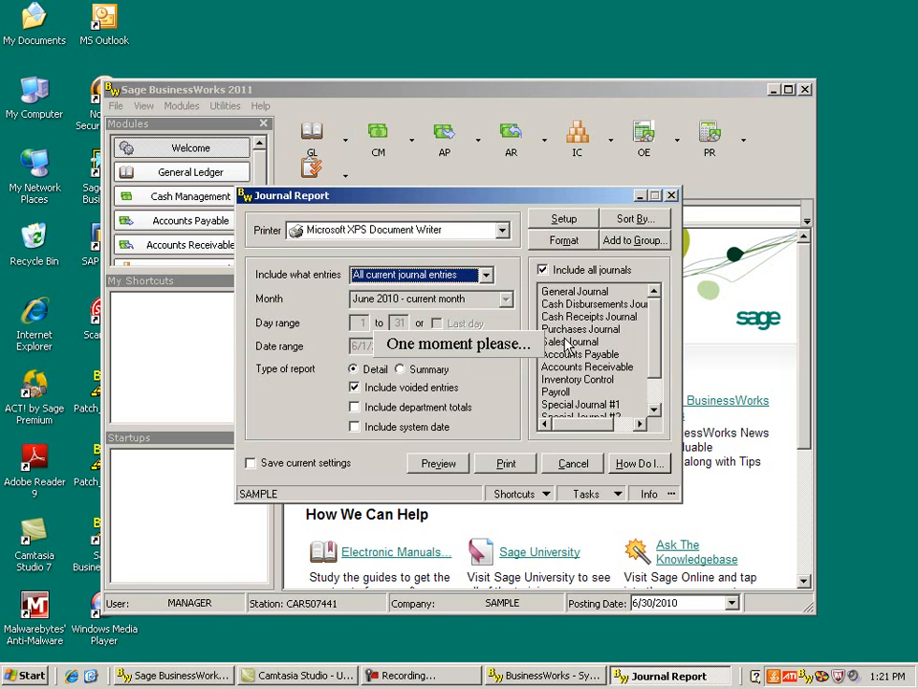
pyautogui.click(486, 275)
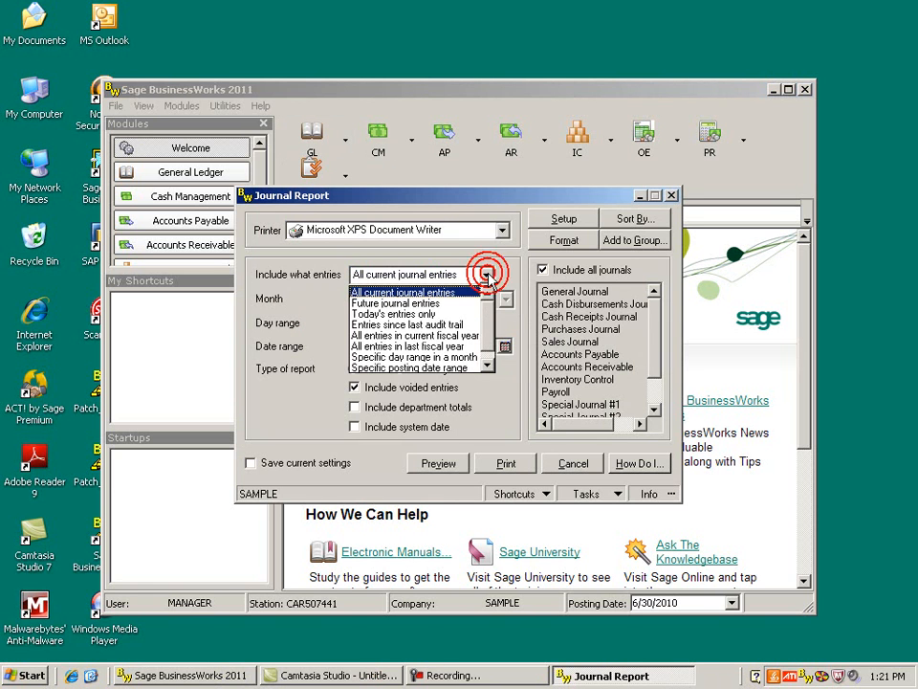
pyautogui.click(448, 314)
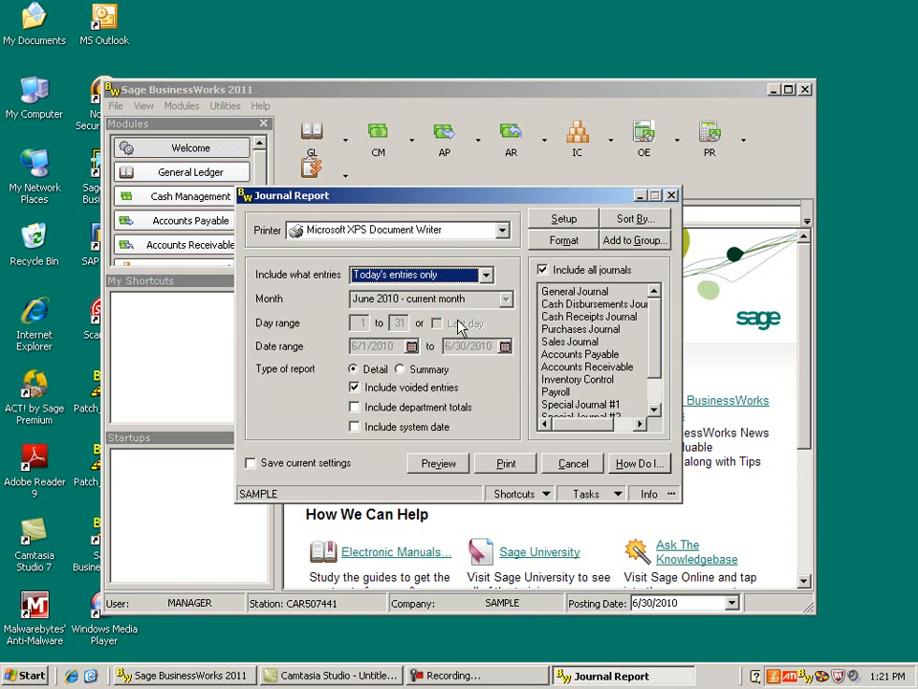
pyautogui.click(442, 465)
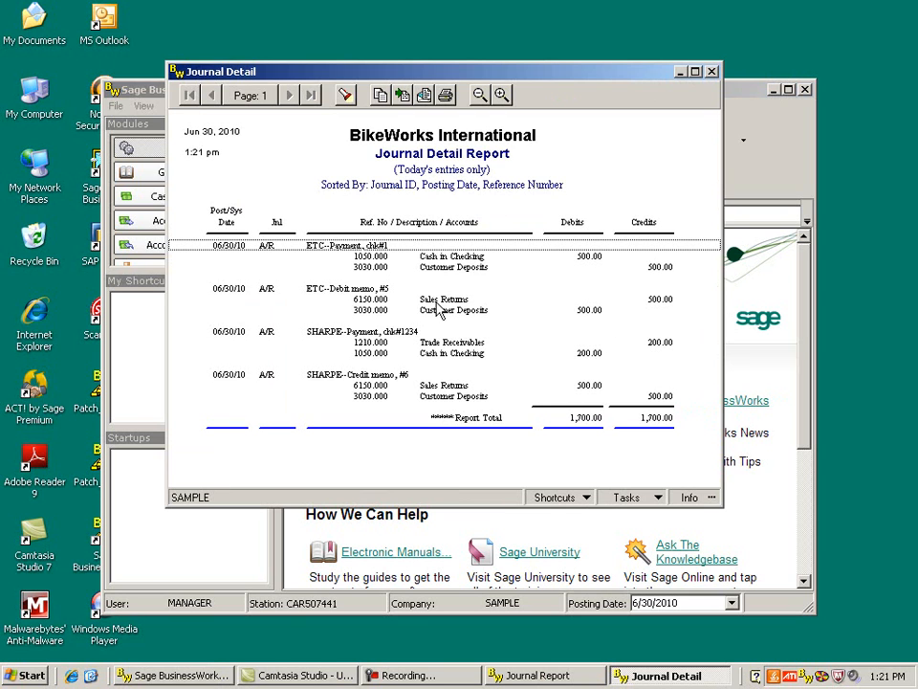
# - Examine the debit and credit memo lines in the journal detail report, then close the report windows
pyautogui.click(660, 300)
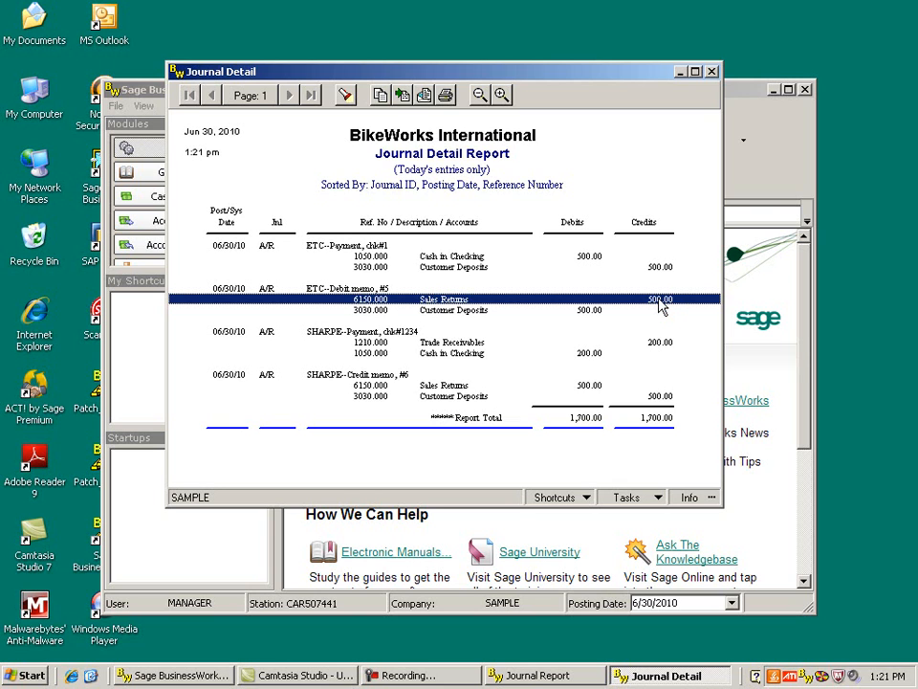
pyautogui.click(589, 386)
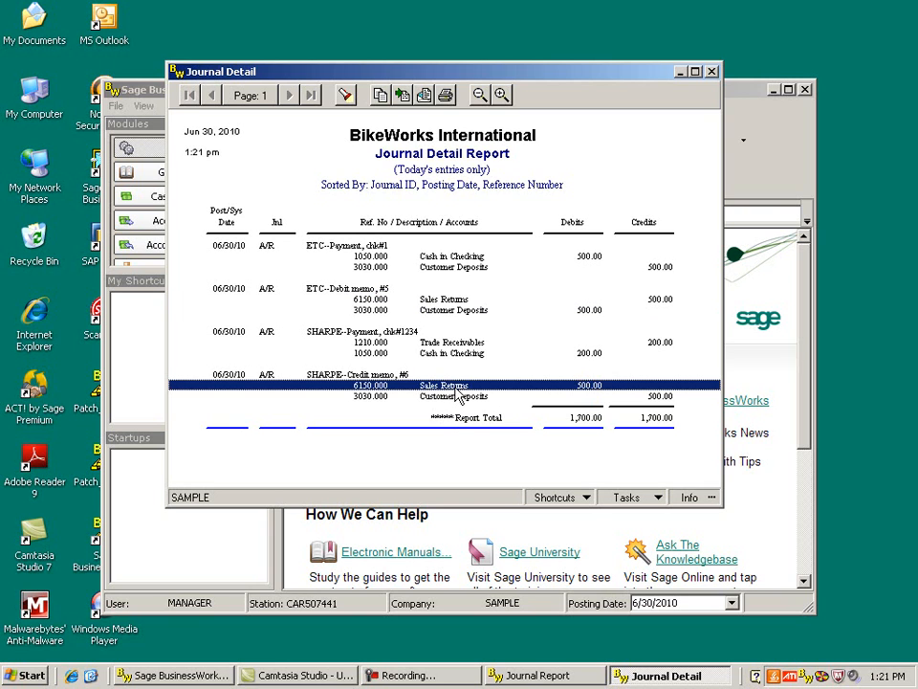
pyautogui.click(713, 73)
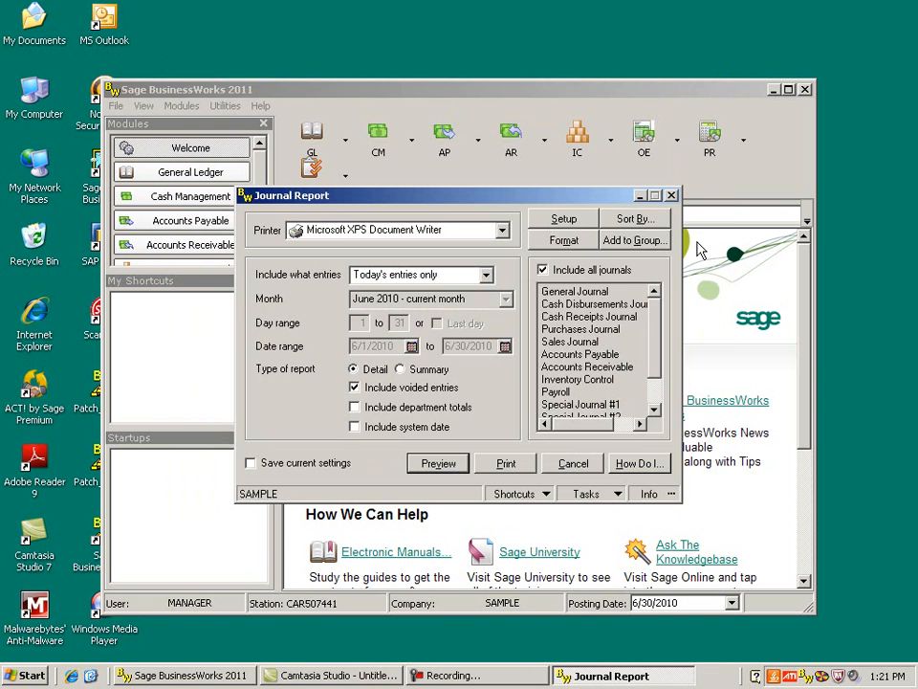
pyautogui.click(673, 197)
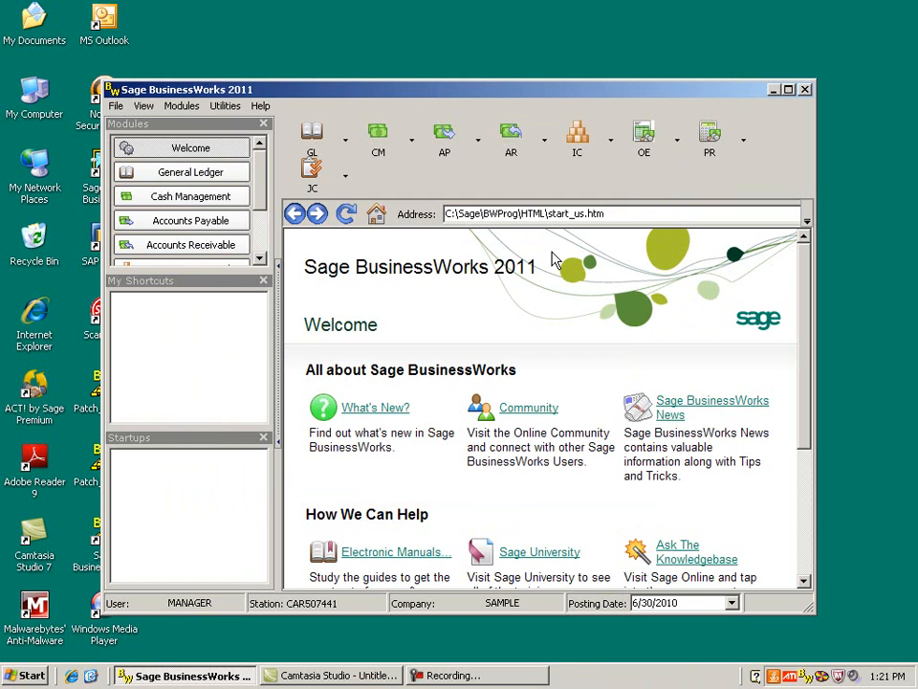
# - Reopen Customer Inquiry for customer SHARPE to review the account balances, then close it
pyautogui.click(512, 148)
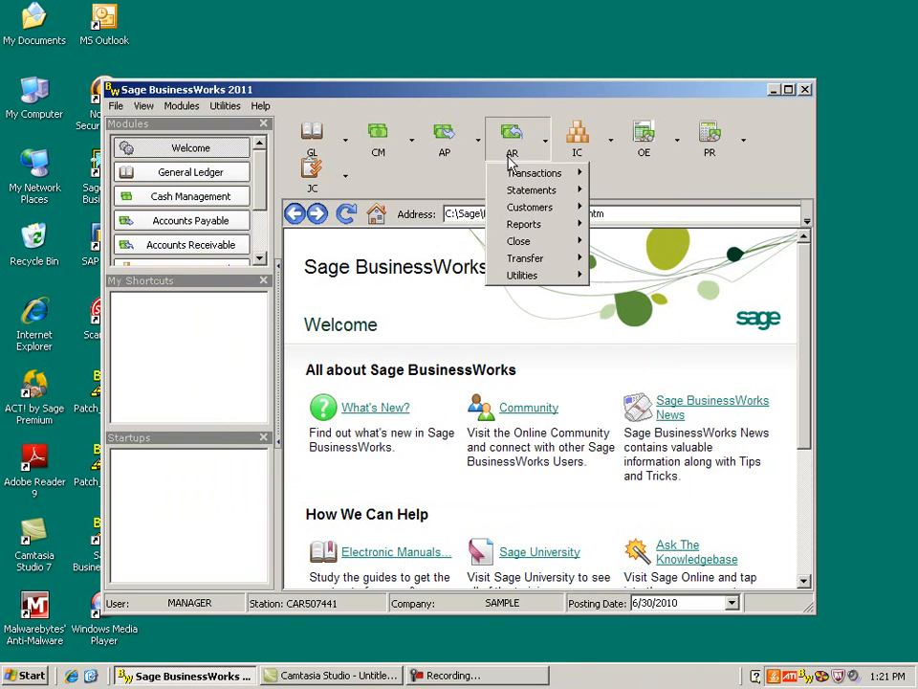
pyautogui.moveTo(524, 207)
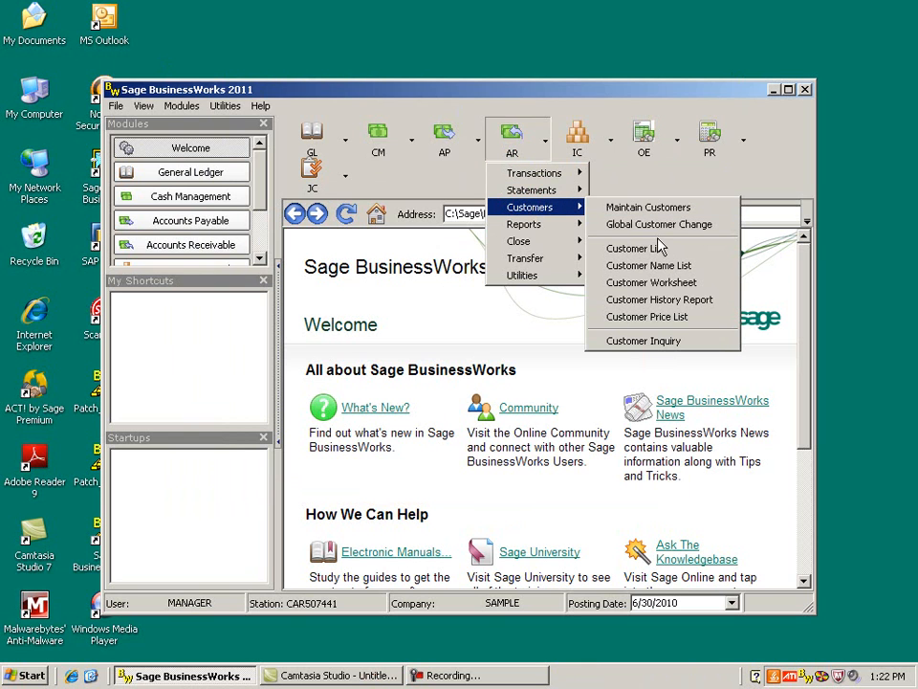
pyautogui.click(649, 343)
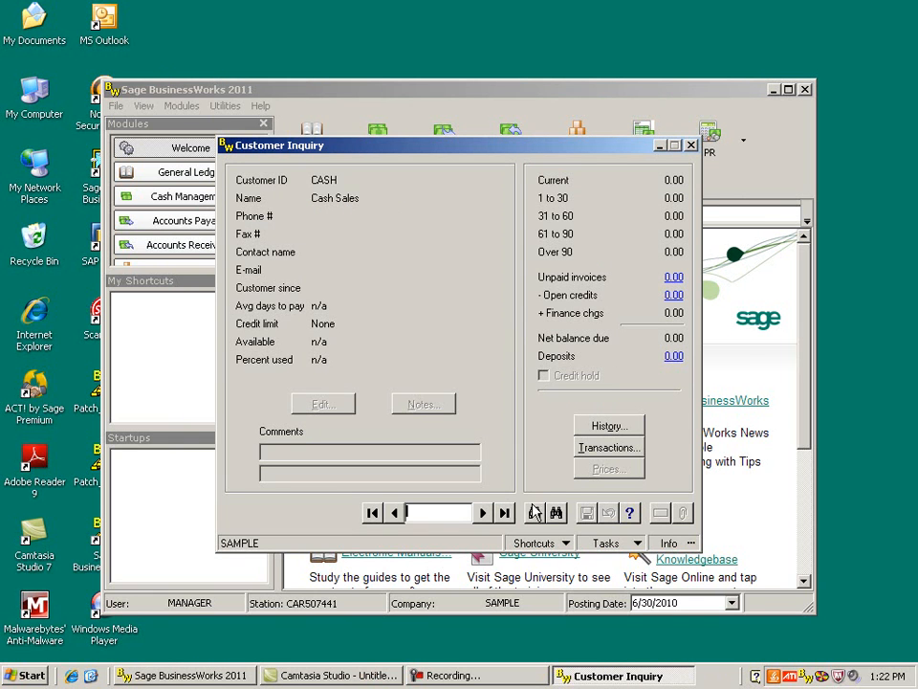
pyautogui.click(534, 515)
pyautogui.click(322, 282)
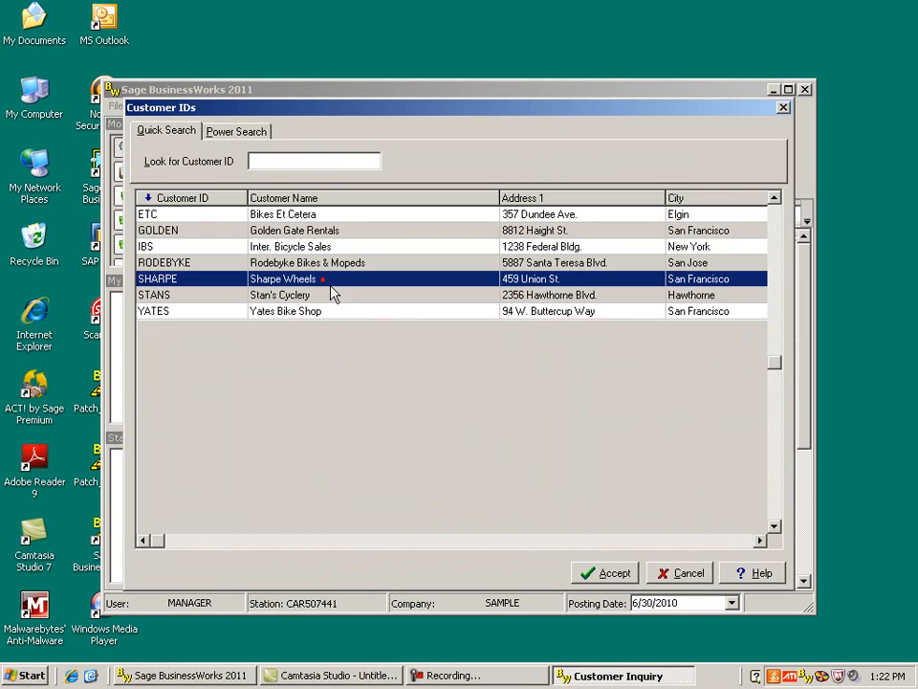
pyautogui.click(613, 573)
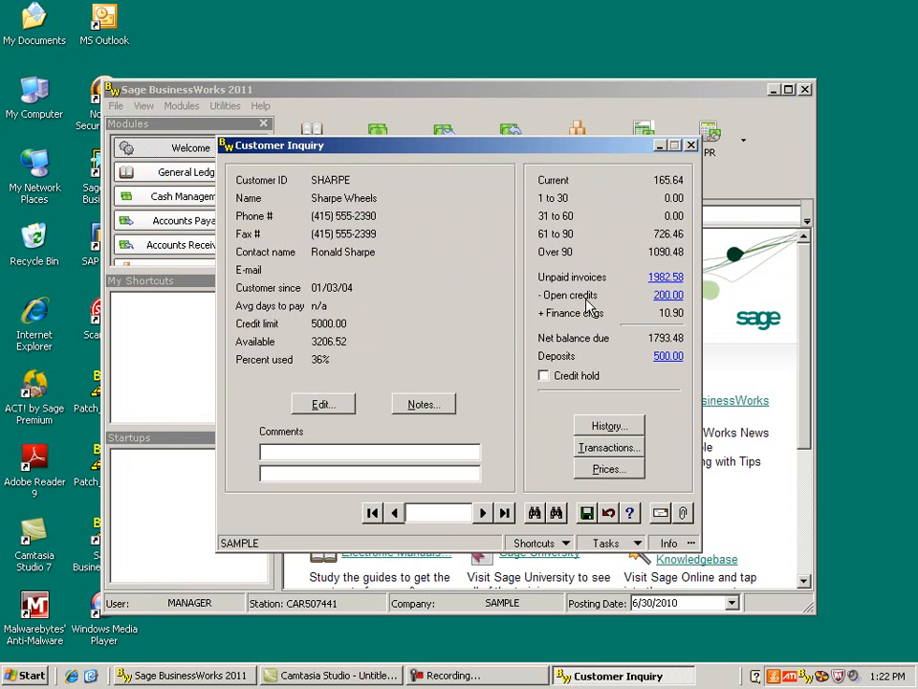
pyautogui.click(690, 147)
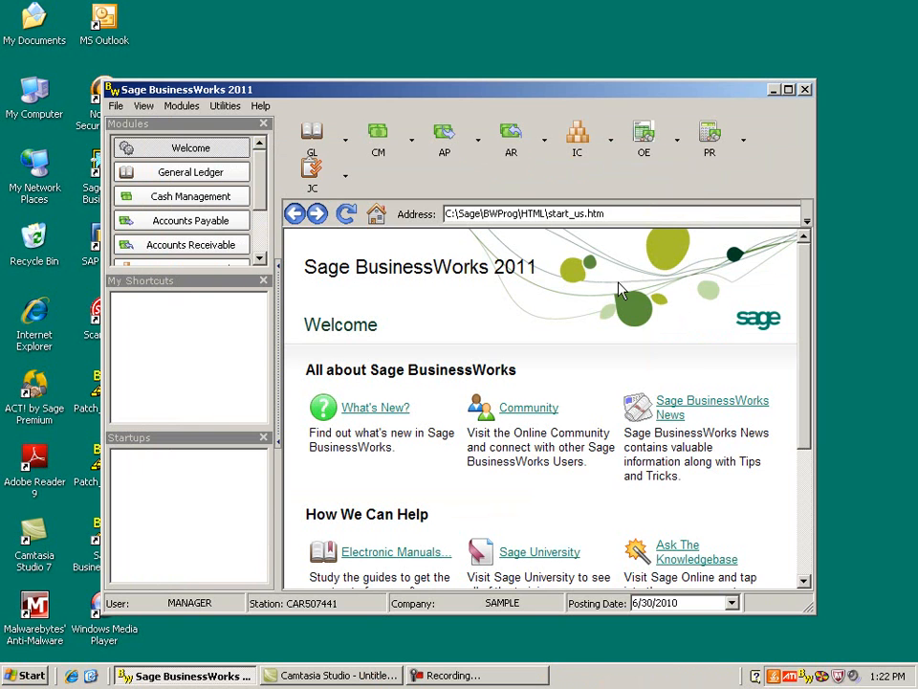
# - Open Debit Memos from Accounts Receivable transactions, acknowledge the load-forms notice, and select customer SHARPE
pyautogui.click(510, 142)
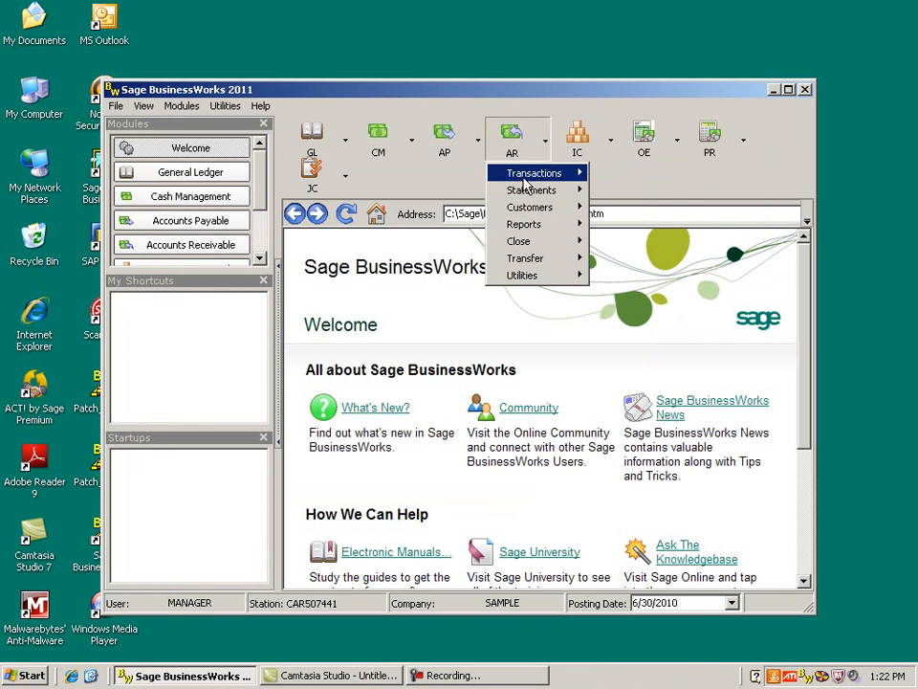
pyautogui.moveTo(531, 174)
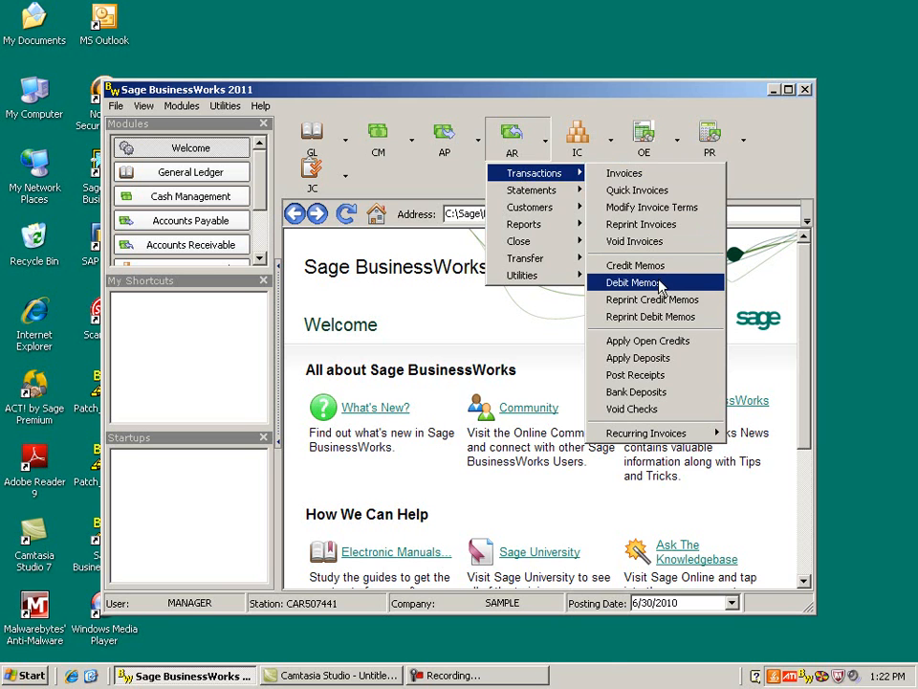
pyautogui.click(620, 283)
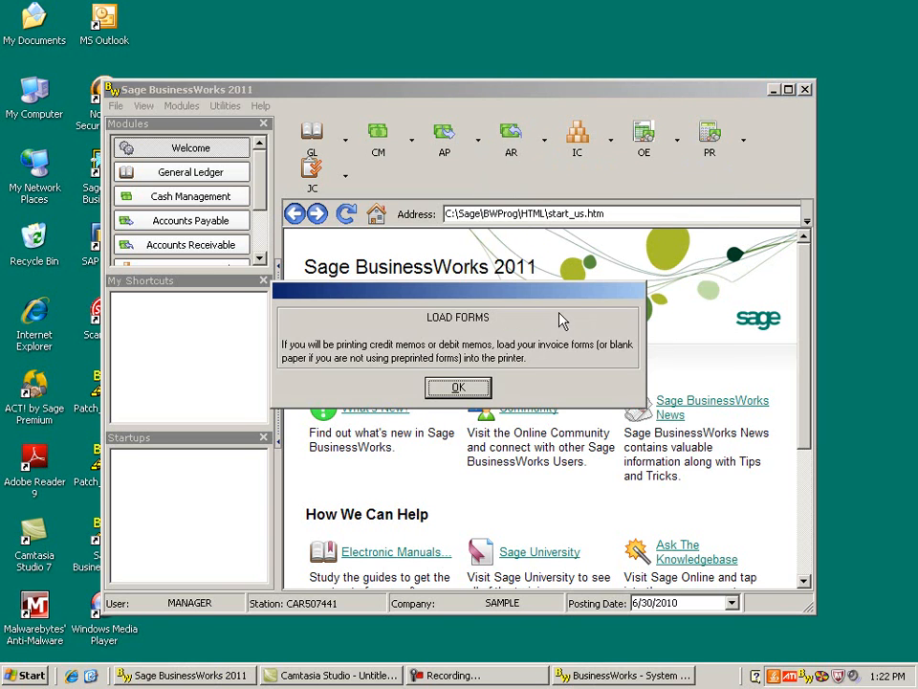
pyautogui.click(459, 387)
pyautogui.click(410, 178)
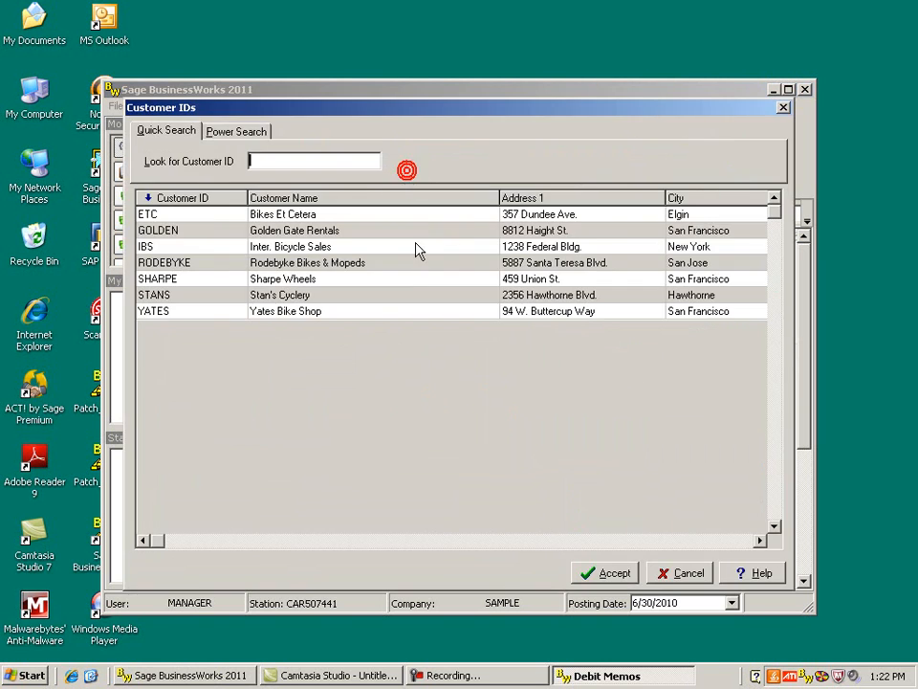
pyautogui.click(341, 279)
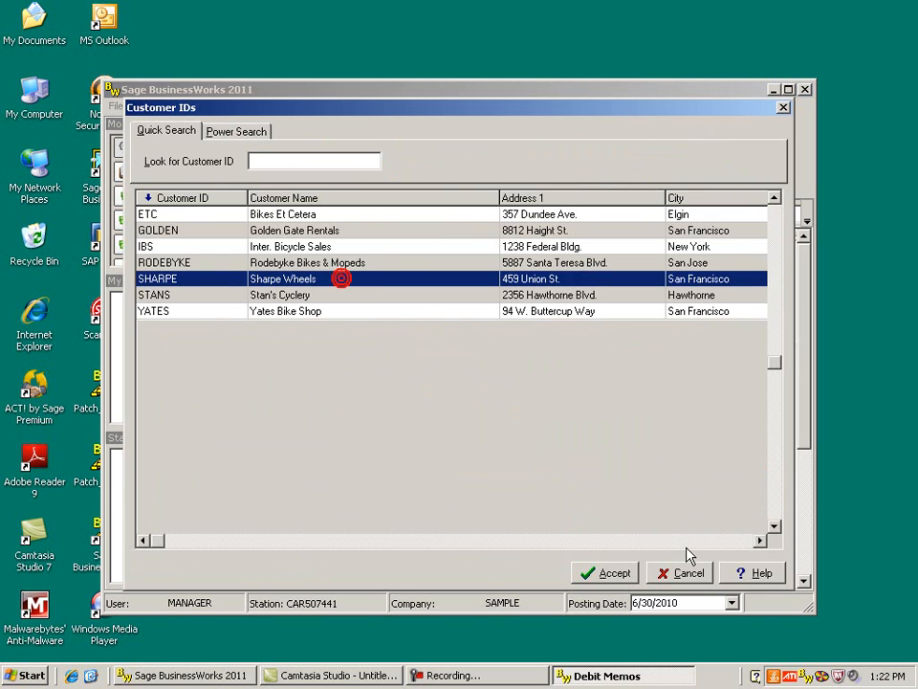
pyautogui.click(612, 572)
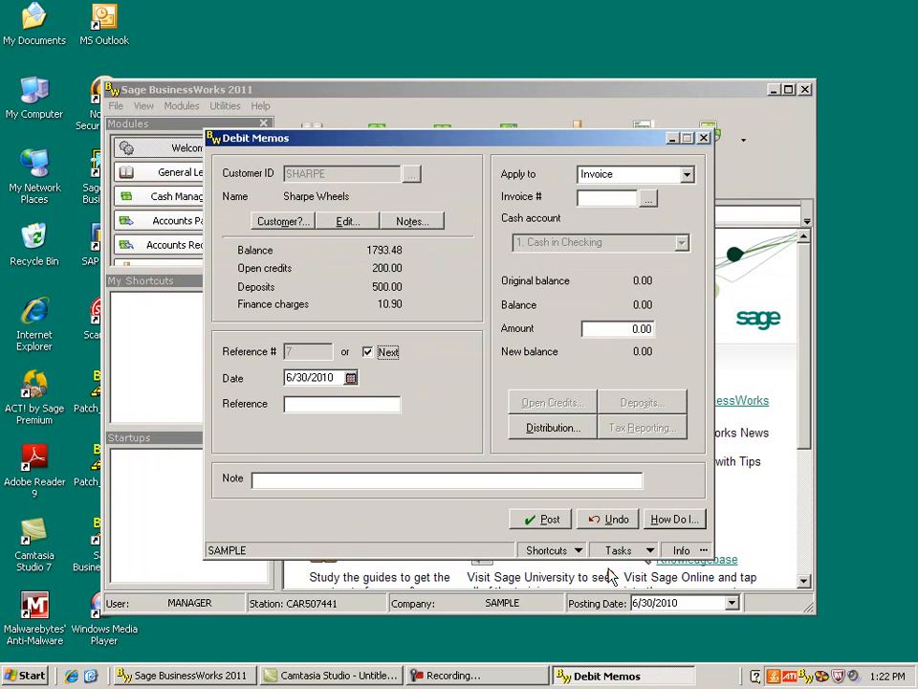
# - Apply the debit memo to Open credits with an amount of 200.00 and accept its adjustment distribution
pyautogui.click(687, 174)
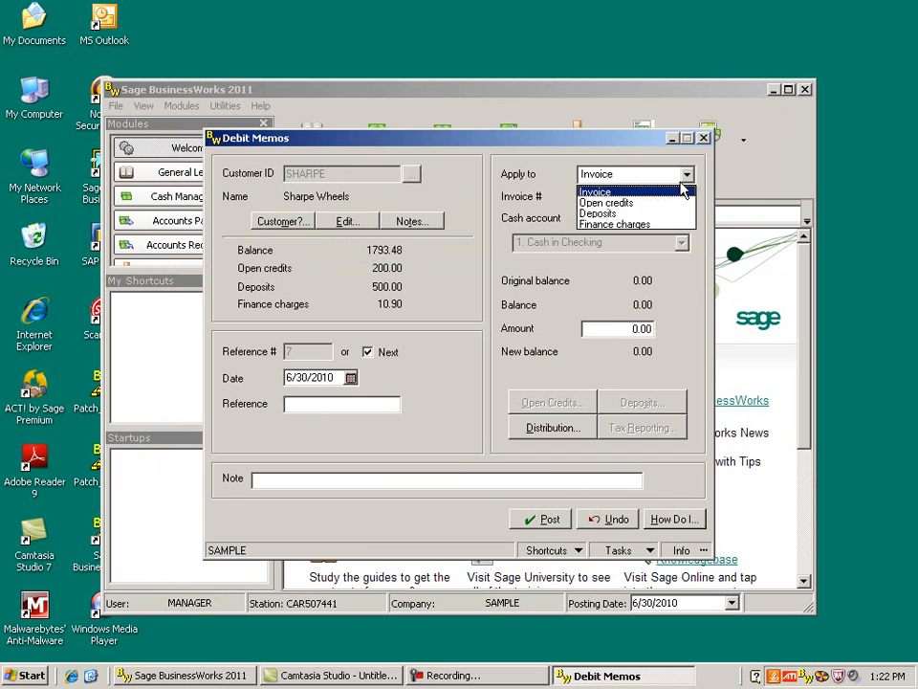
pyautogui.click(660, 203)
pyautogui.click(623, 328)
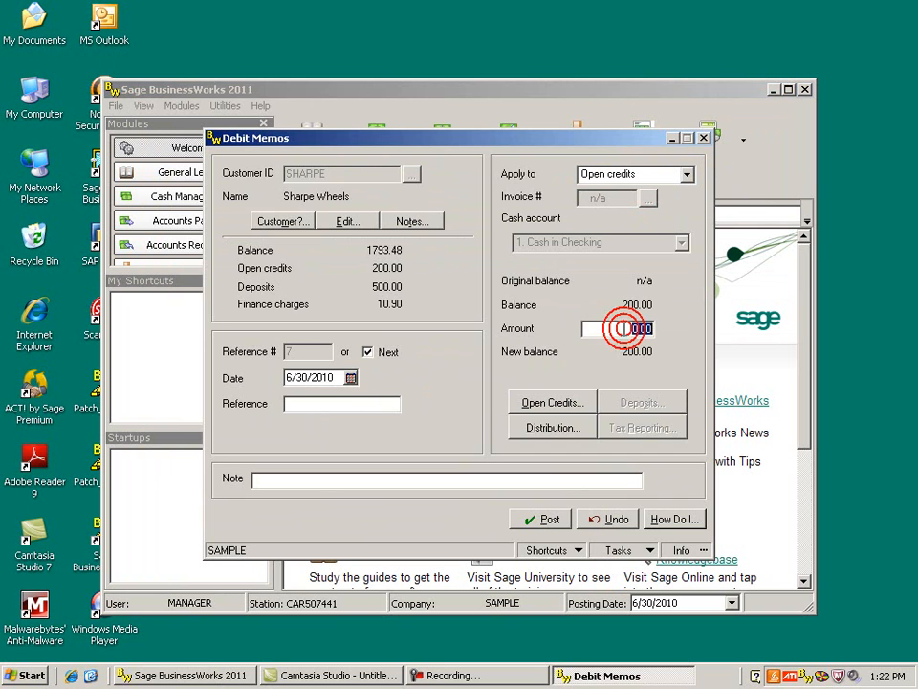
pyautogui.write('200.00')
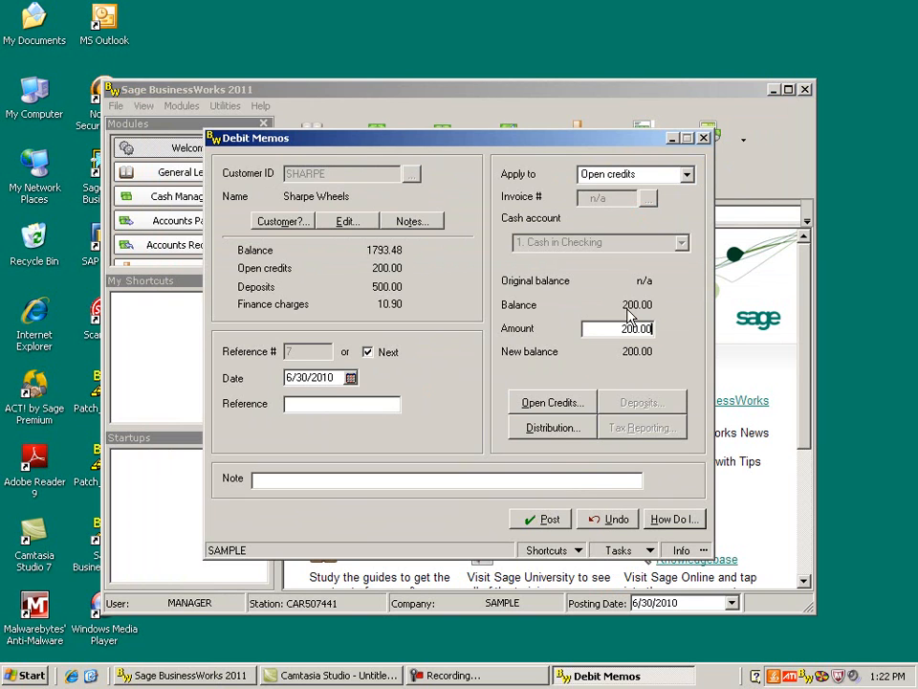
pyautogui.click(560, 429)
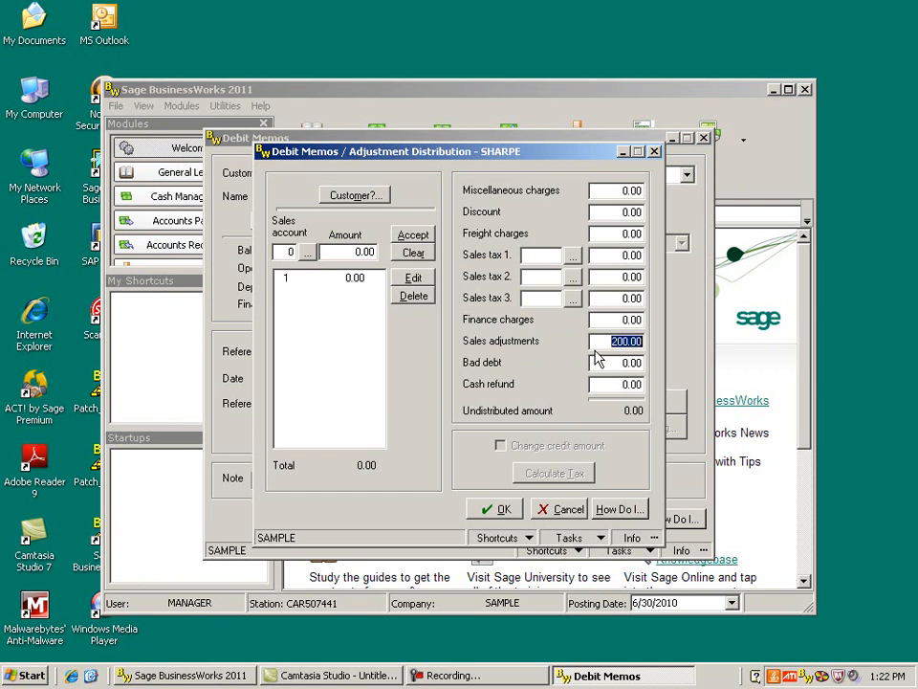
pyautogui.click(501, 512)
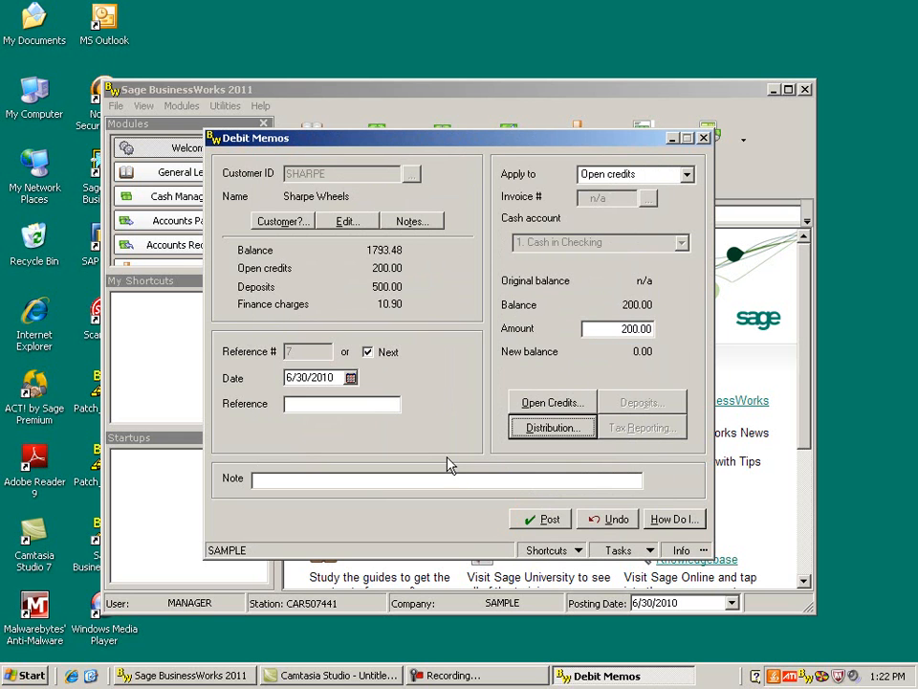
# - Post the debit memo without viewing open credit detail and without printing, dismiss the processing notice, and close Debit Memos
pyautogui.click(545, 518)
pyautogui.moveTo(805, 293); pyautogui.dragTo(492, 287)
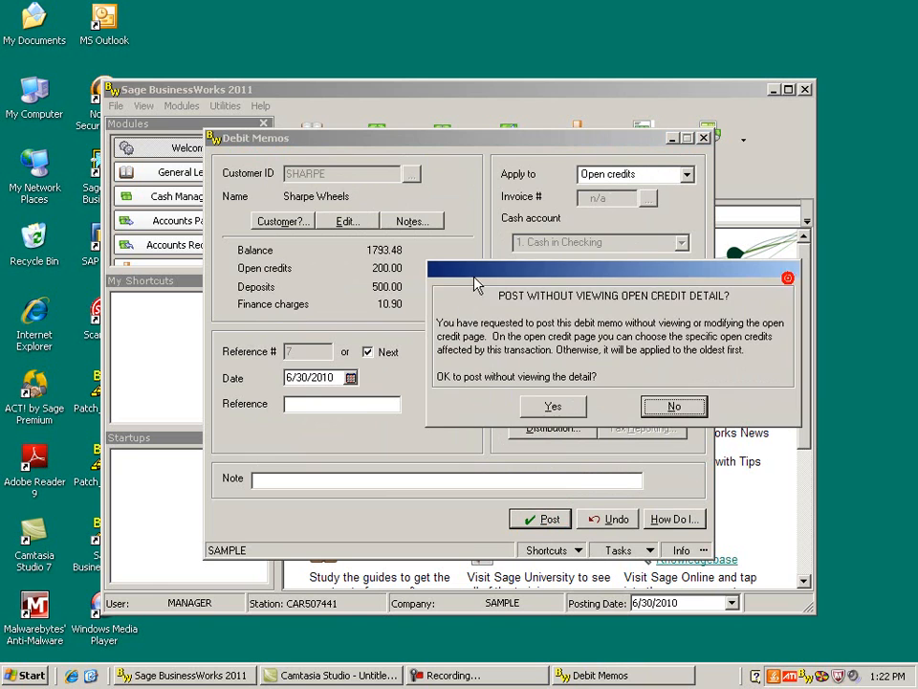
pyautogui.click(503, 404)
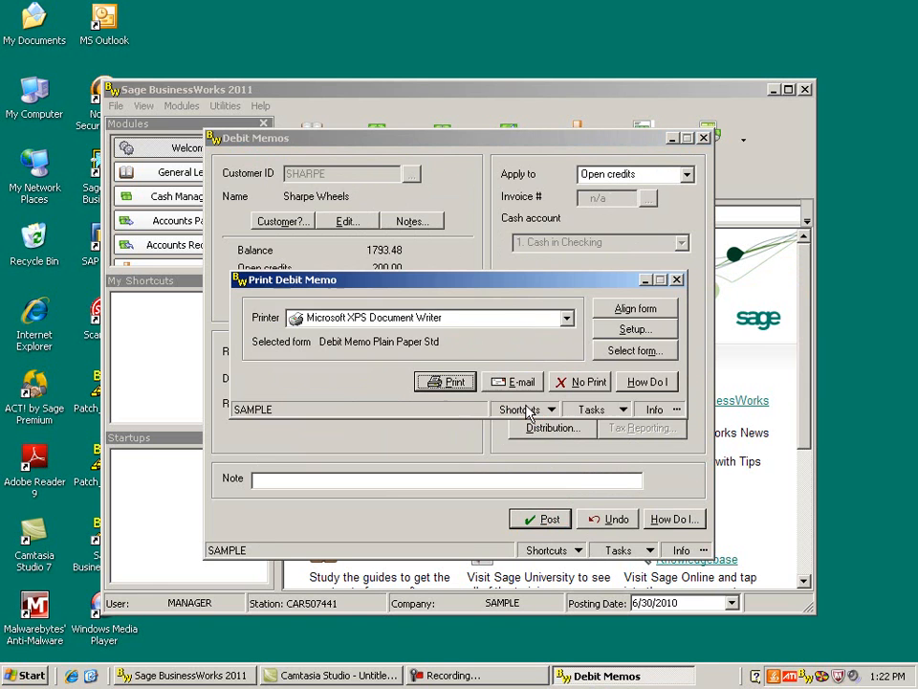
pyautogui.click(580, 382)
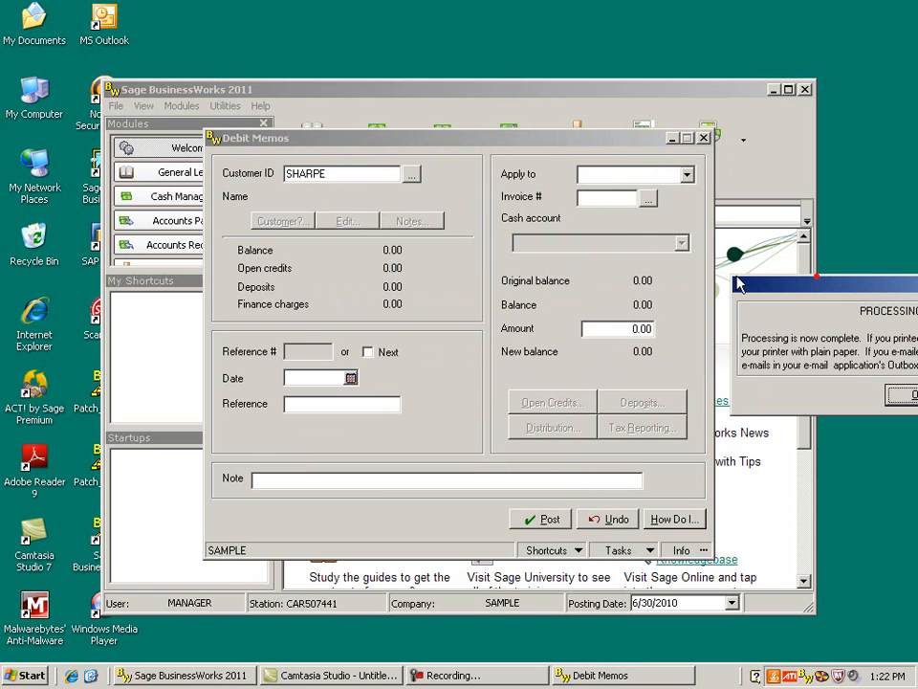
pyautogui.moveTo(752, 284); pyautogui.dragTo(304, 276)
pyautogui.click(467, 390)
pyautogui.click(704, 137)
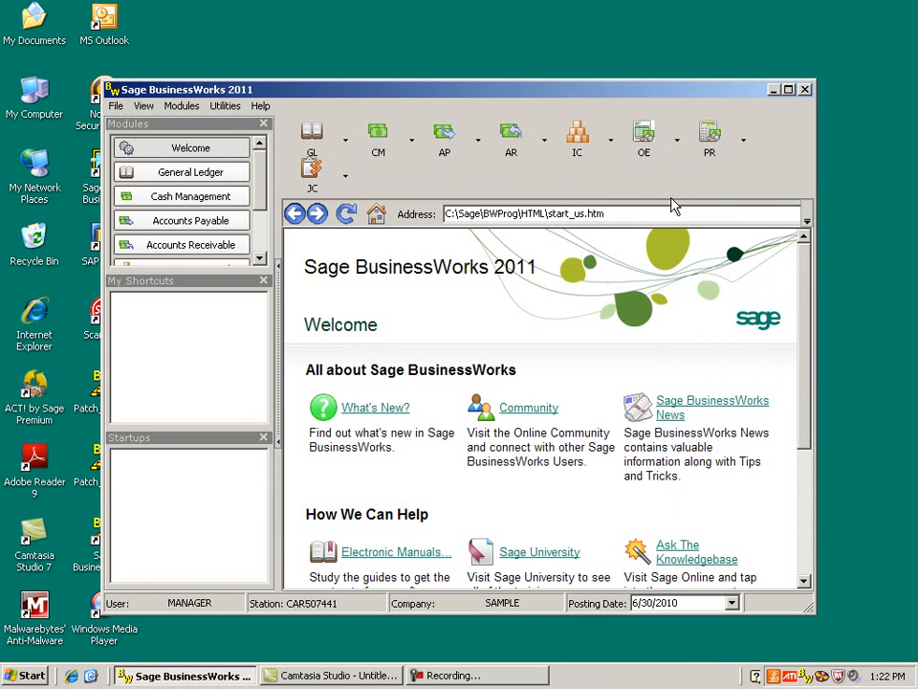
# - Open Credit Memos from Accounts Receivable transactions and select customer ETC
pyautogui.click(515, 155)
pyautogui.moveTo(520, 175)
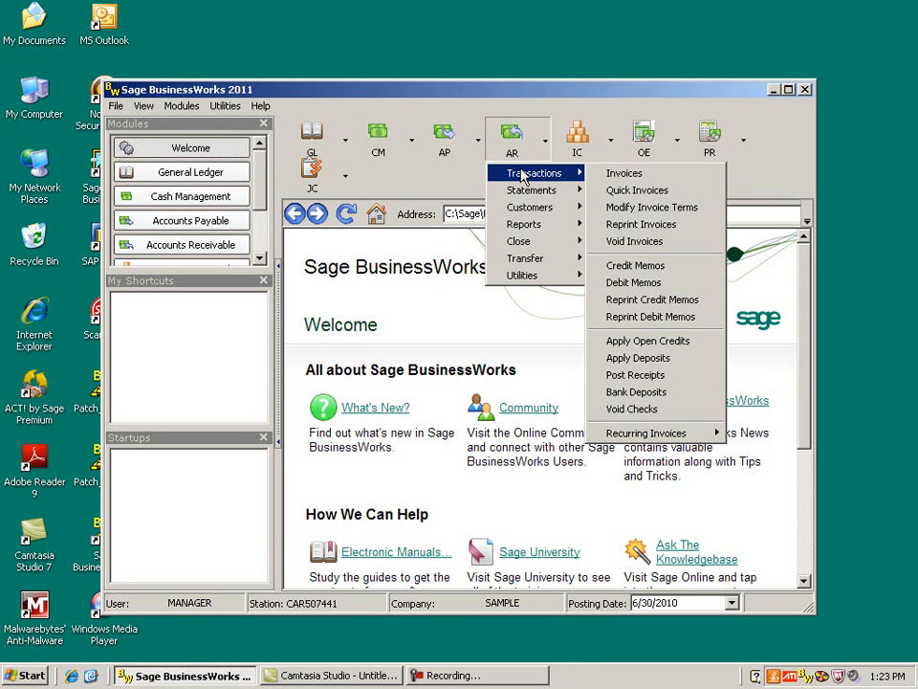
pyautogui.click(639, 266)
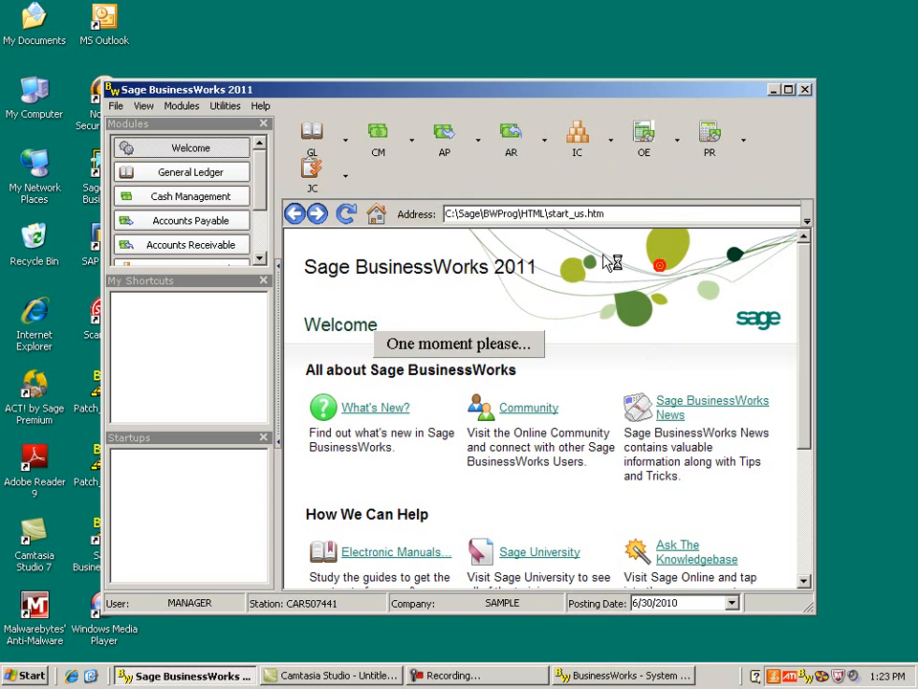
pyautogui.click(406, 387)
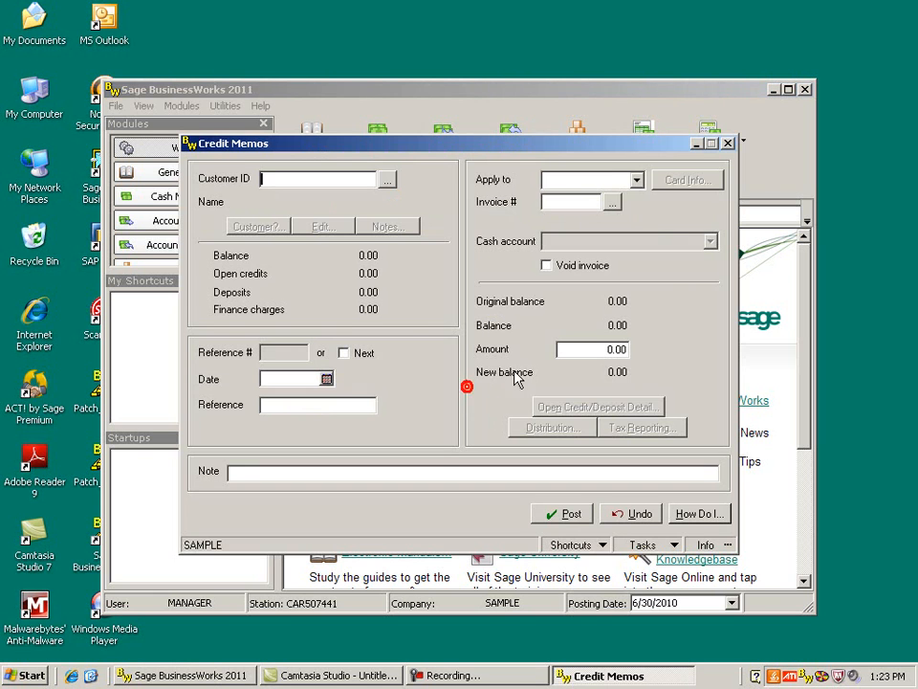
pyautogui.click(386, 180)
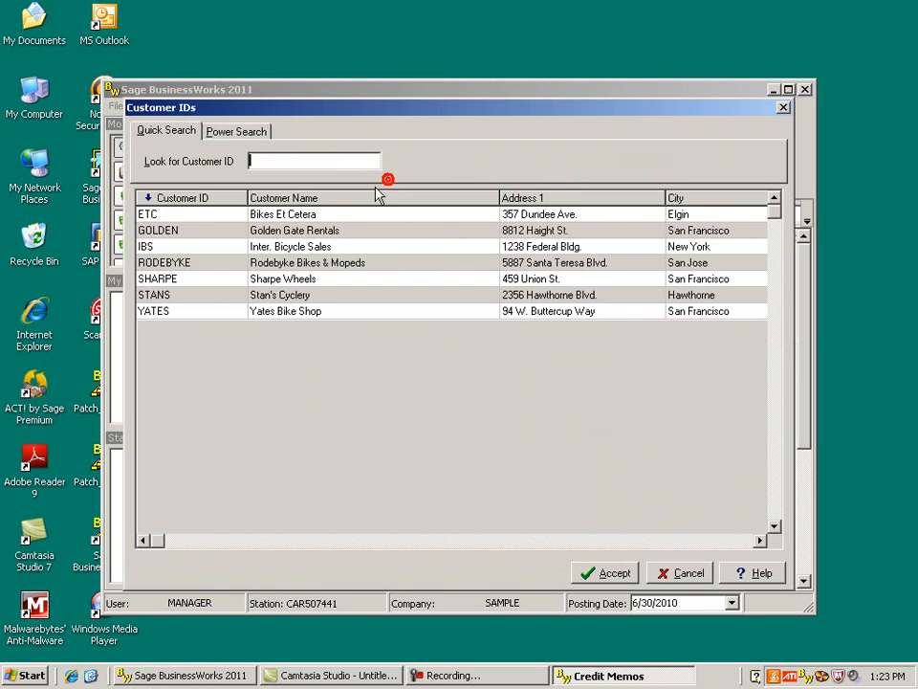
pyautogui.click(303, 213)
pyautogui.click(604, 574)
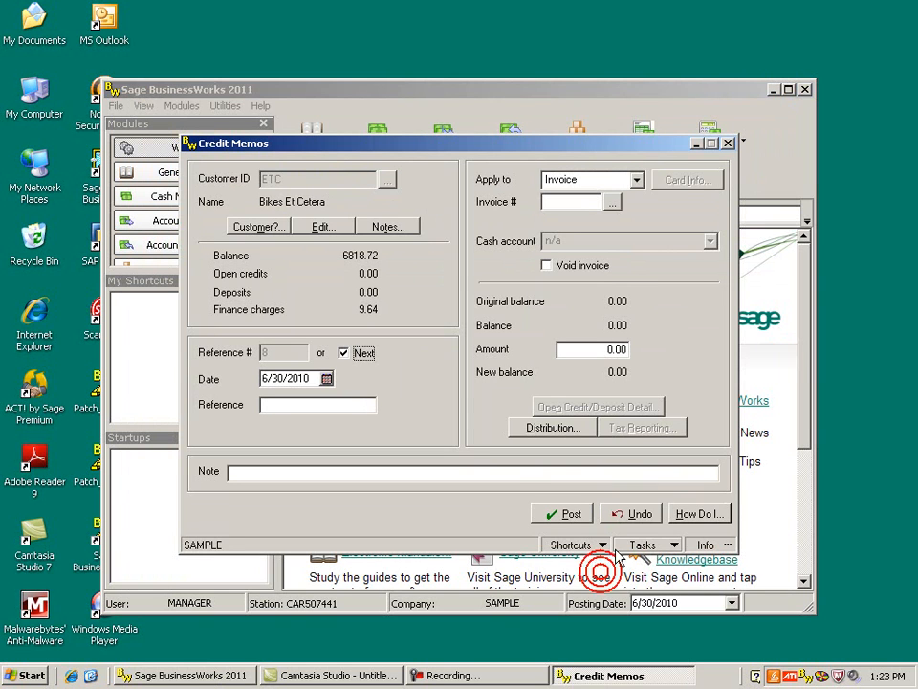
# - Apply the credit memo to Open credits with an amount of 200.00 and accept its adjustment distribution to sales adjustments
pyautogui.click(636, 180)
pyautogui.click(620, 216)
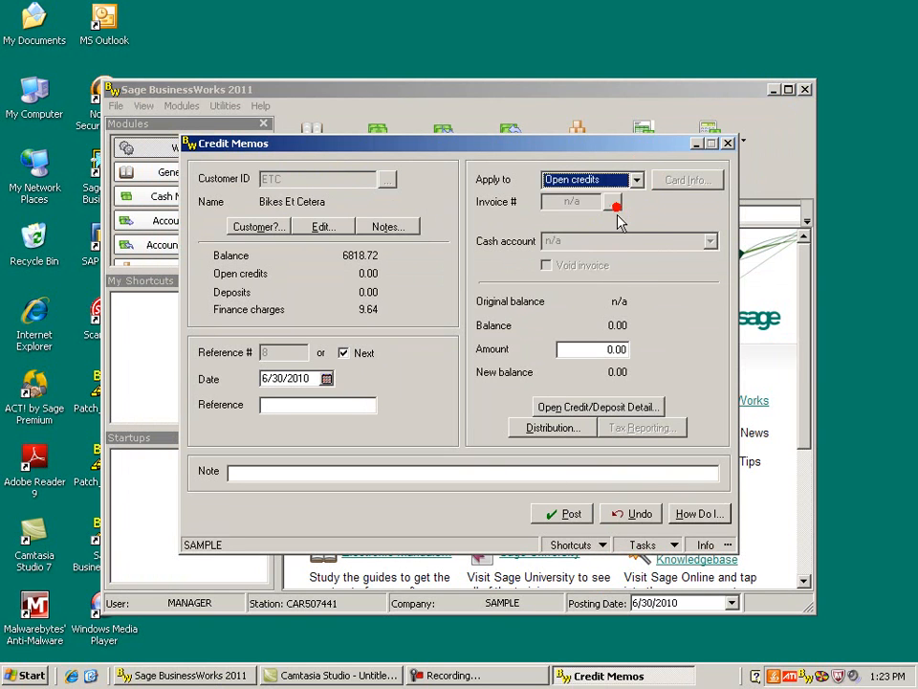
pyautogui.click(612, 349)
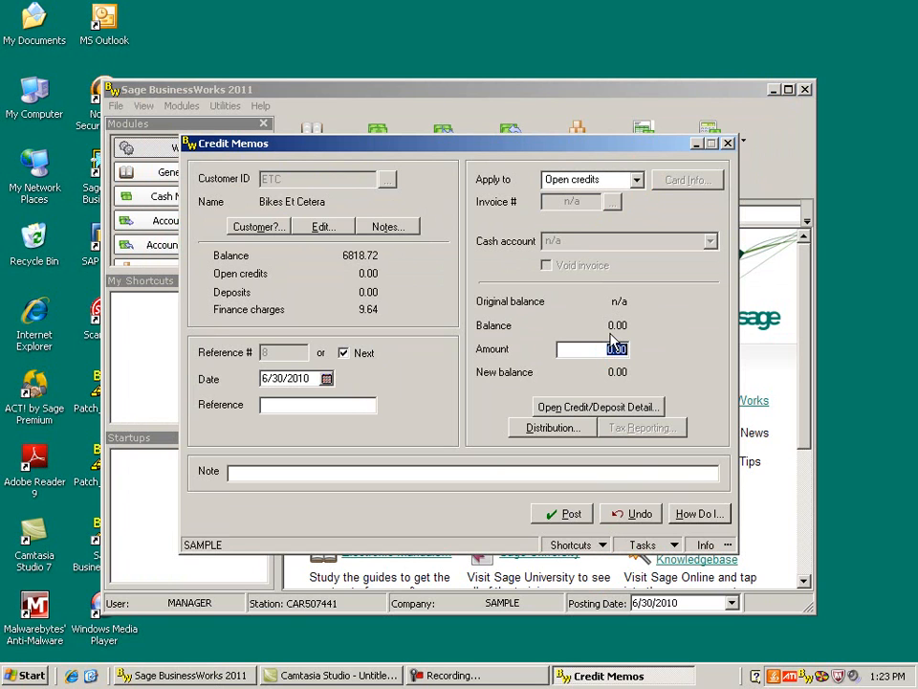
pyautogui.write('2')
pyautogui.click(565, 427)
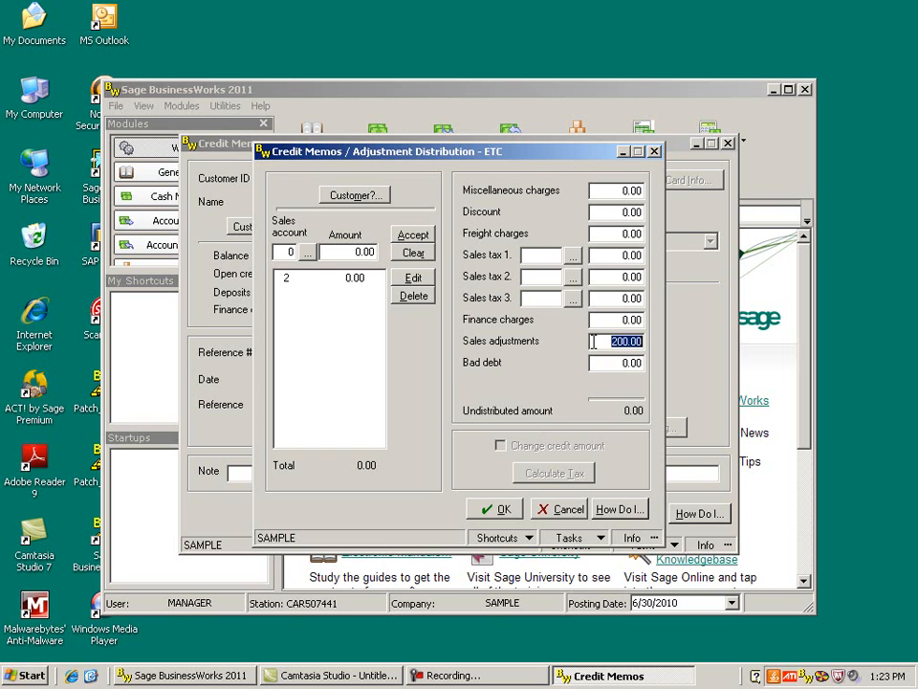
pyautogui.click(501, 511)
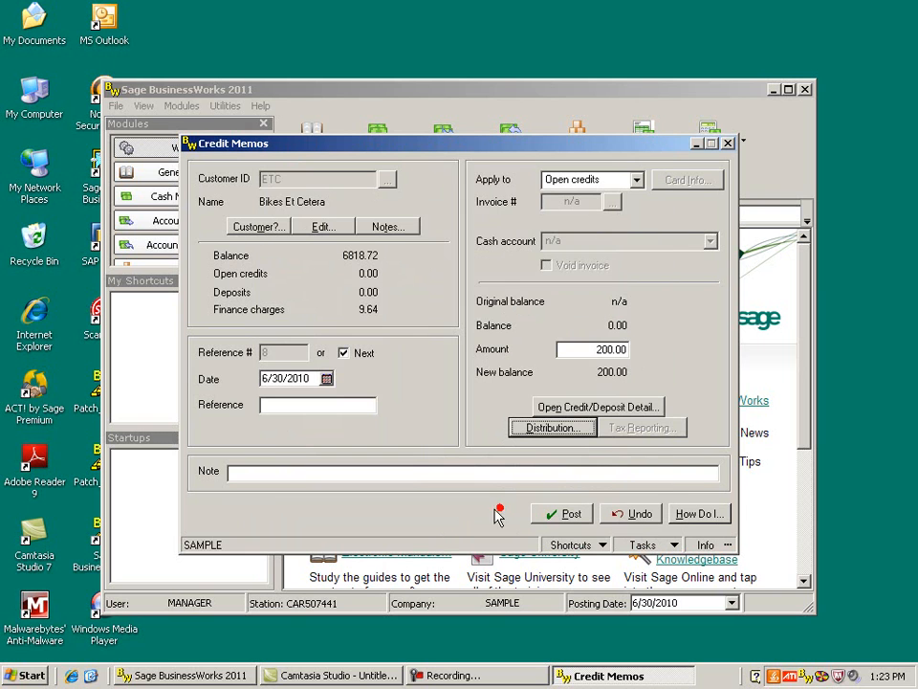
# - Post the credit memo without printing and dismiss the processing notice
pyautogui.click(568, 517)
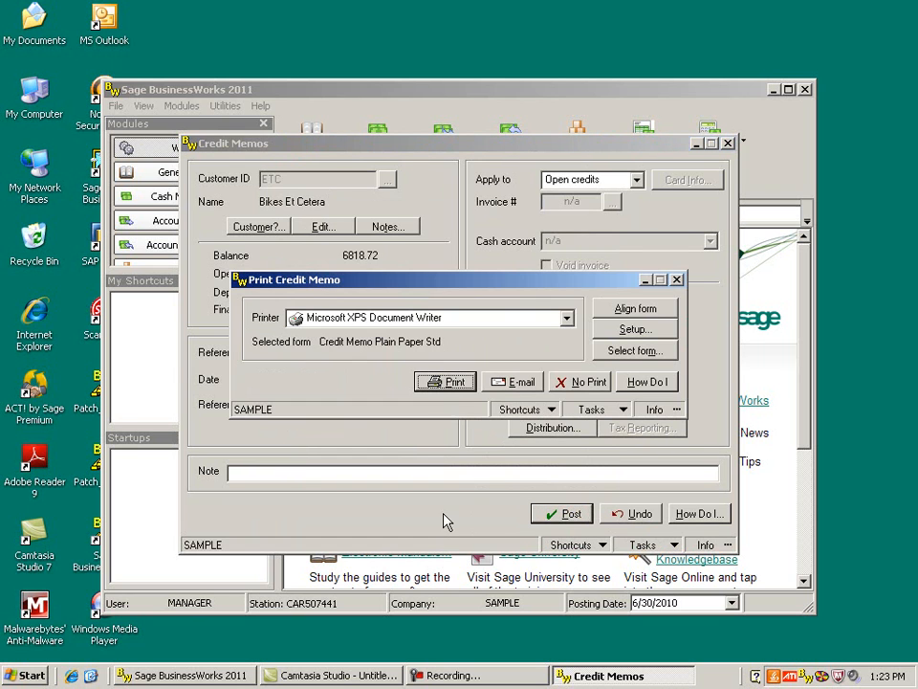
pyautogui.click(589, 381)
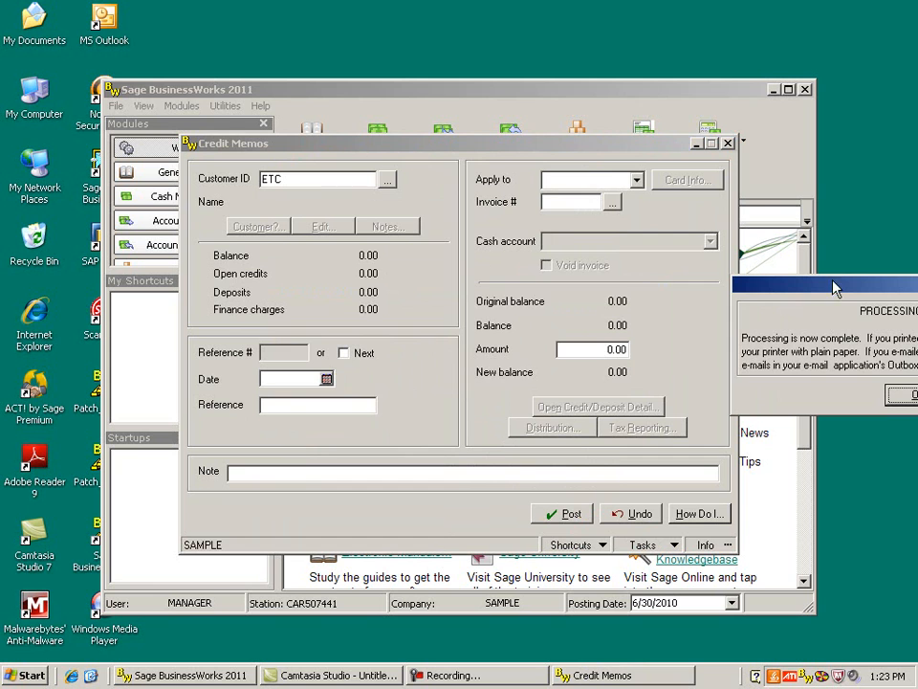
pyautogui.moveTo(785, 289); pyautogui.dragTo(405, 281)
pyautogui.click(488, 388)
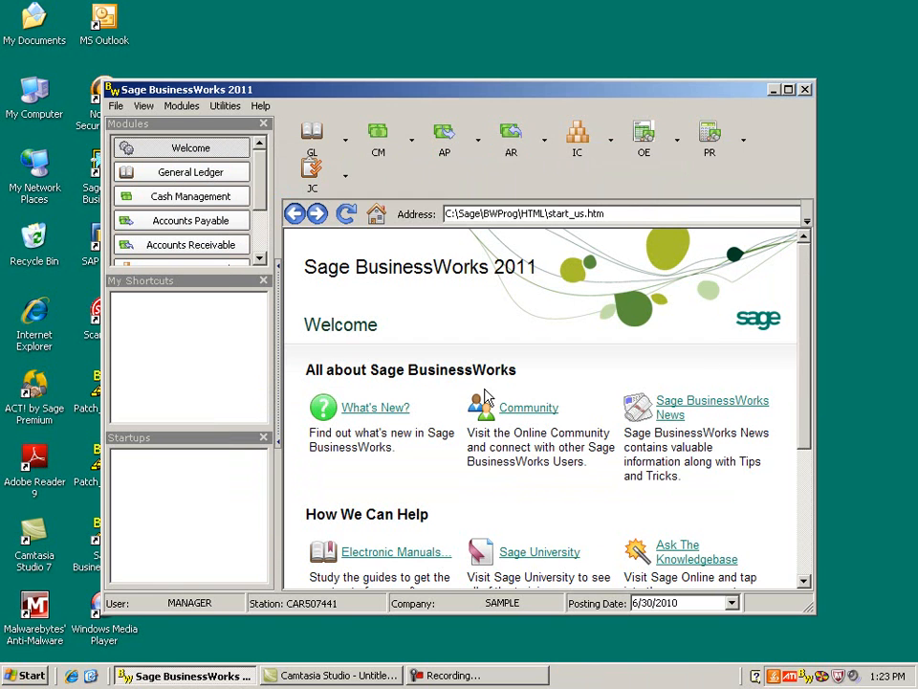
# - Open Customer Inquiry to review the balances of customers ETC and SHARPE, then close it
pyautogui.click(507, 146)
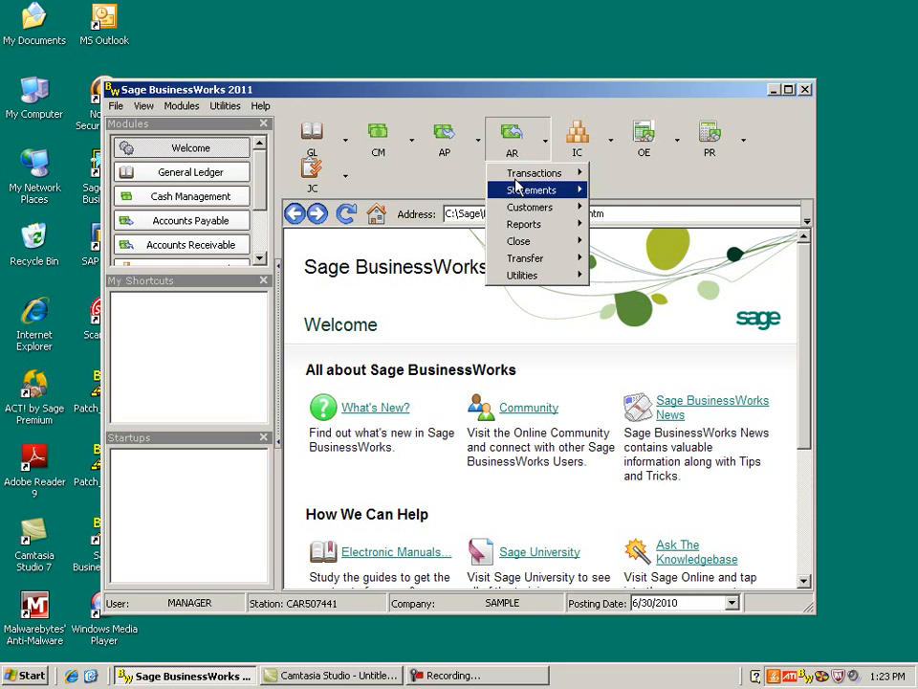
pyautogui.moveTo(526, 208)
pyautogui.click(656, 341)
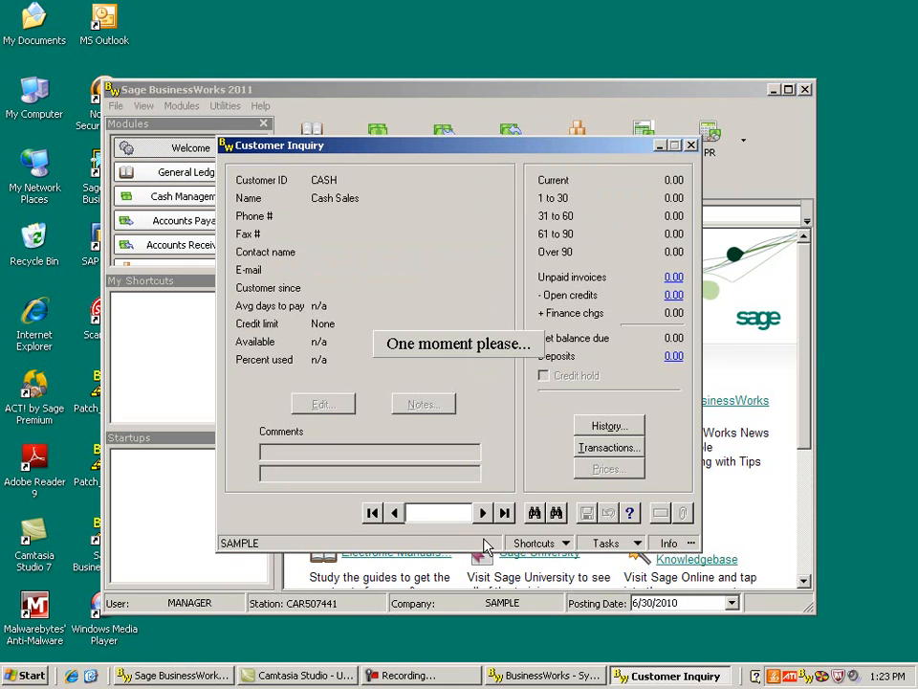
pyautogui.click(483, 514)
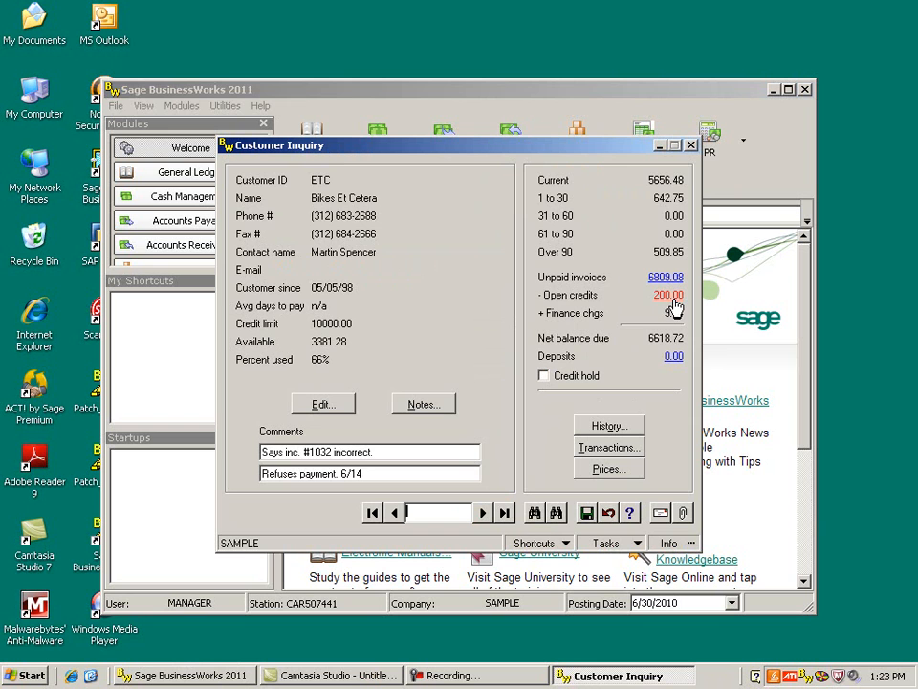
pyautogui.click(537, 514)
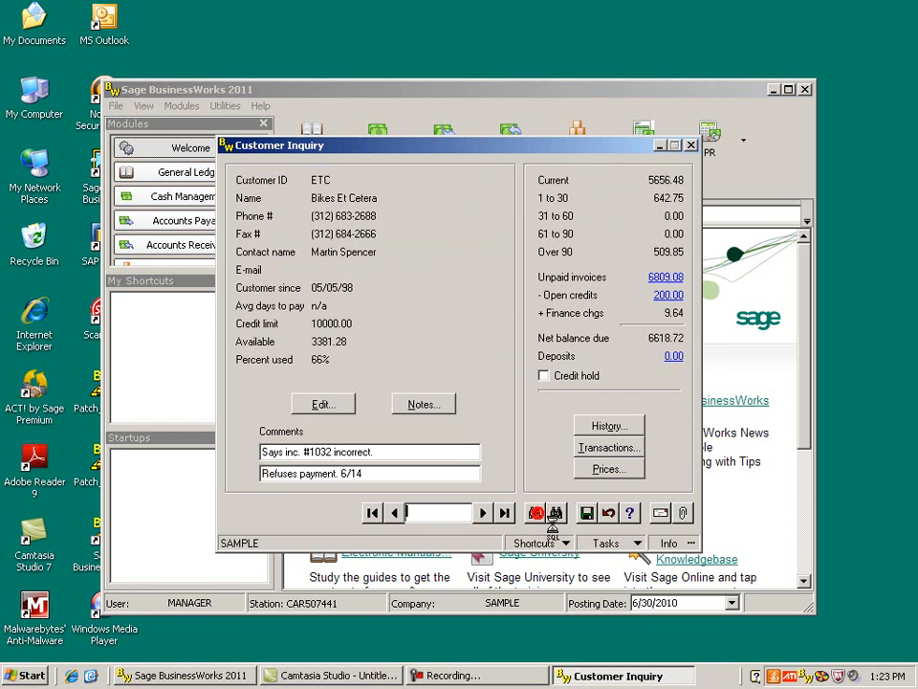
pyautogui.click(324, 280)
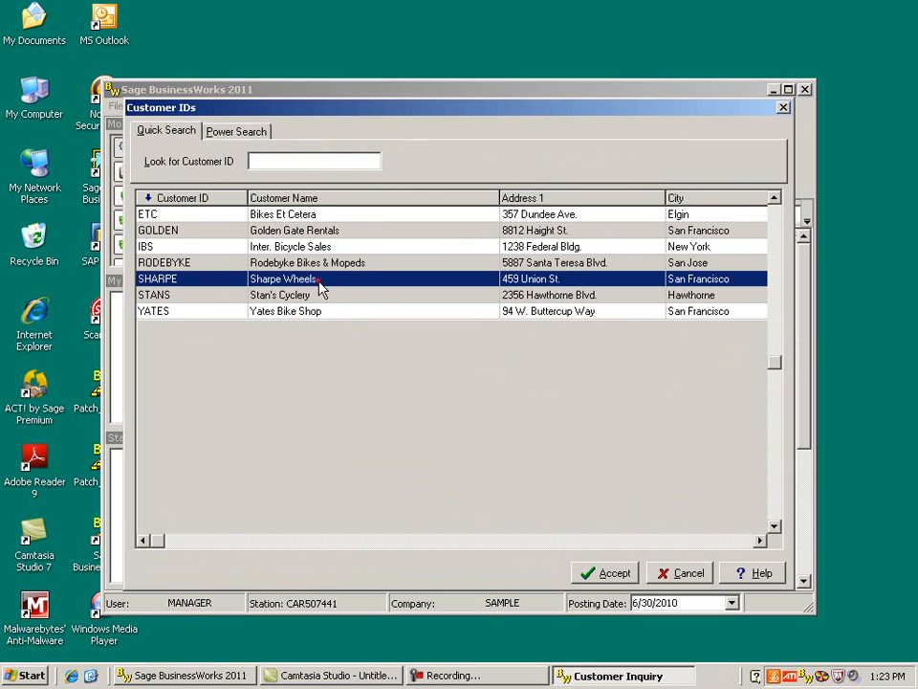
pyautogui.click(617, 574)
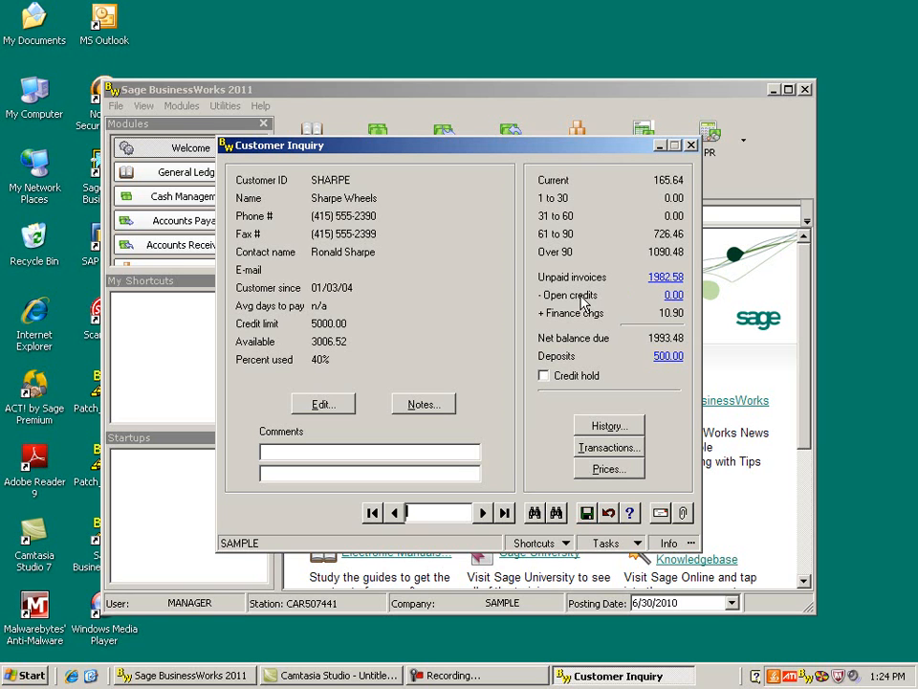
pyautogui.click(691, 146)
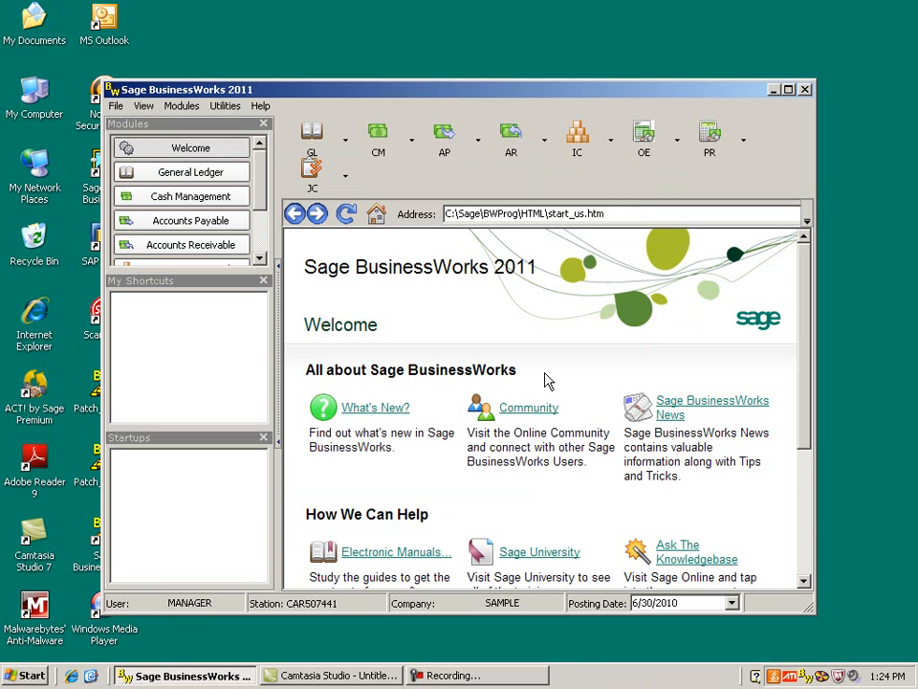